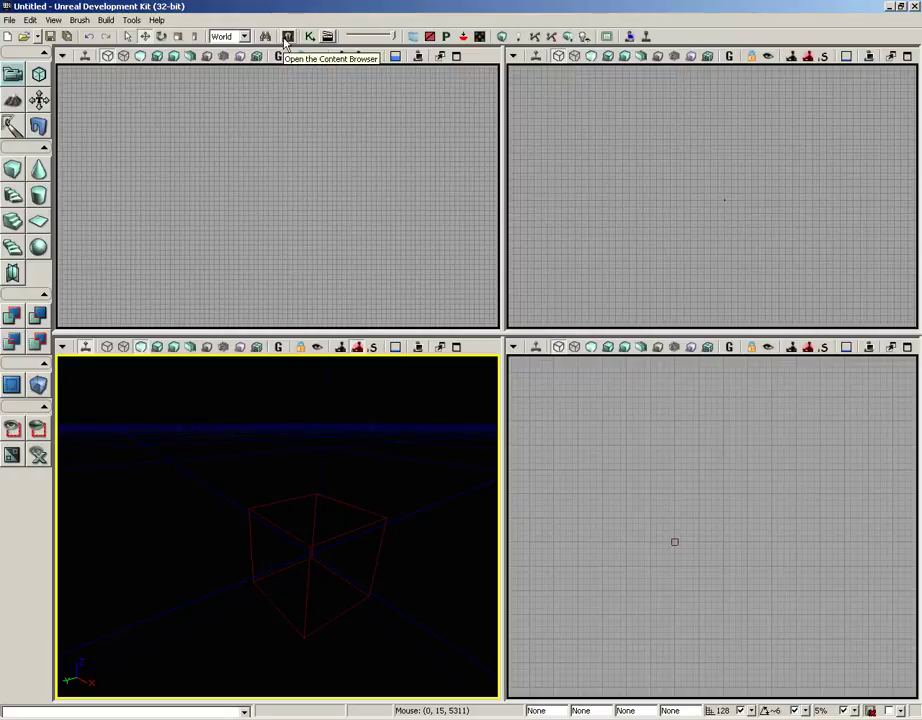
Open the Content Browser window.
click(53, 20)
mouse_move(47, 33)
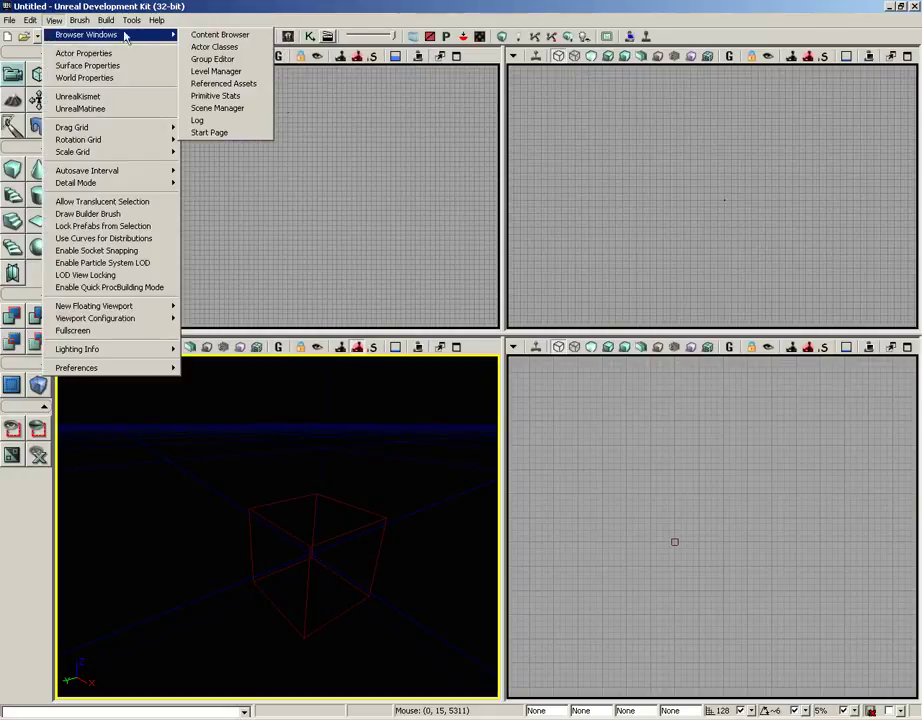
click(240, 35)
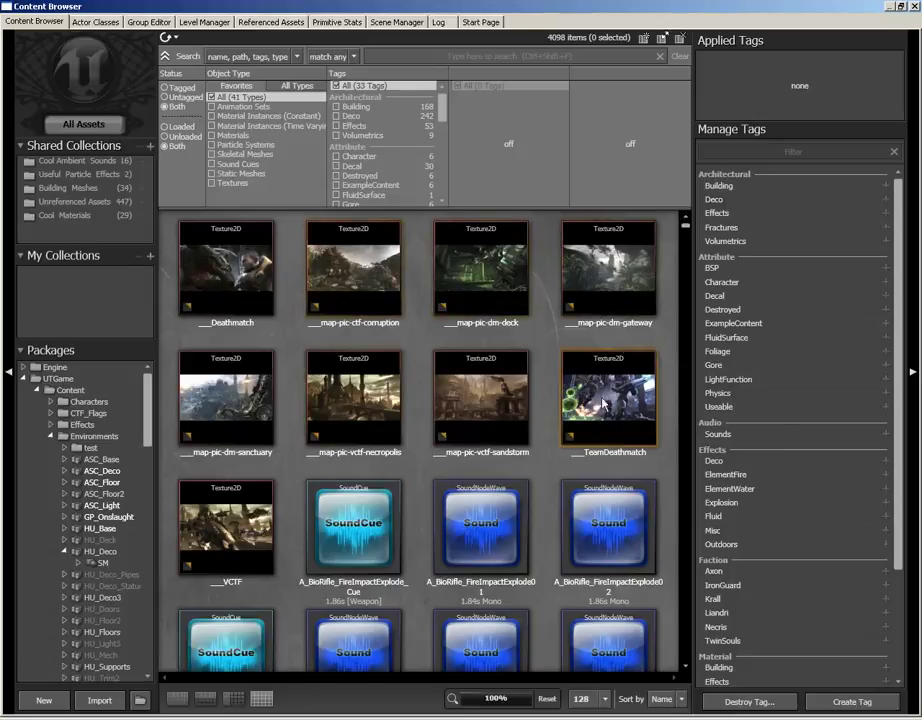
Look through the thumbnails of all assets, from the map picture textures to the character footstep sounds.
mouse_move(624, 572)
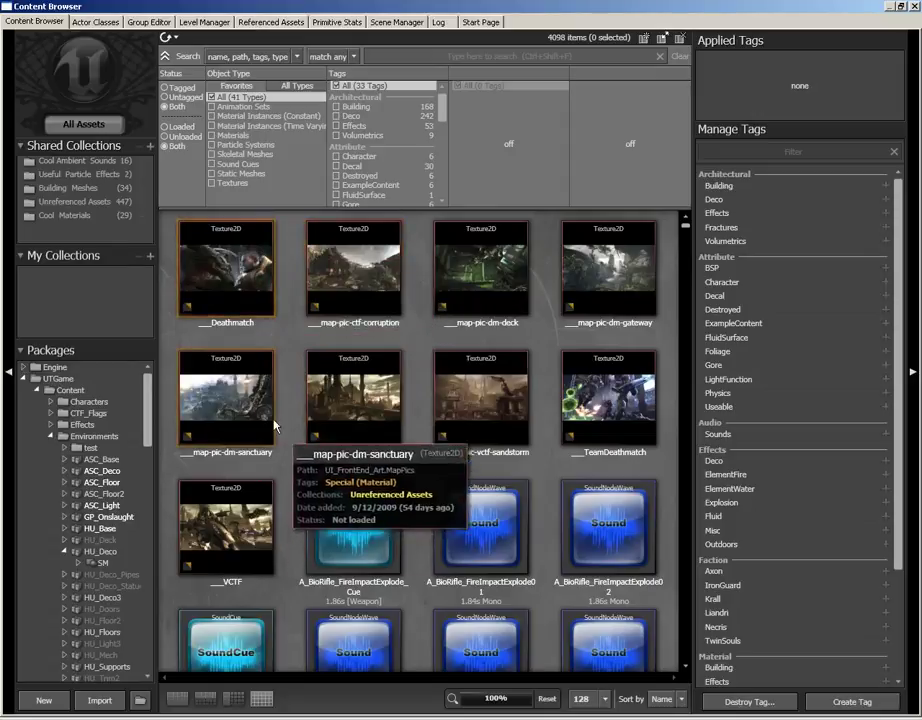
scroll(557, 353, down, 3)
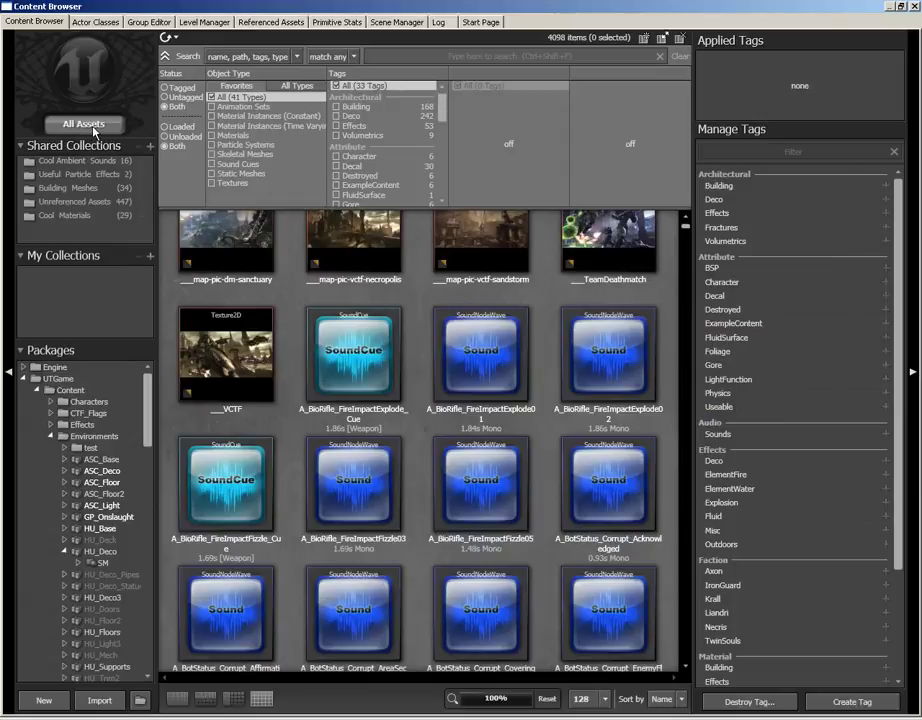
scroll(506, 362, down, 9)
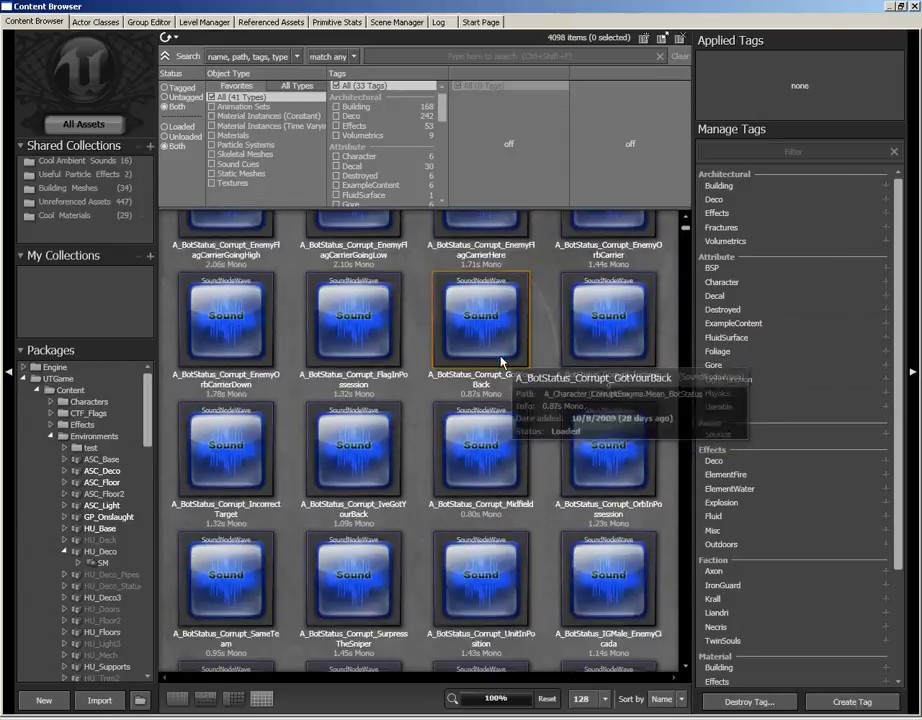
scroll(478, 358, down, 15)
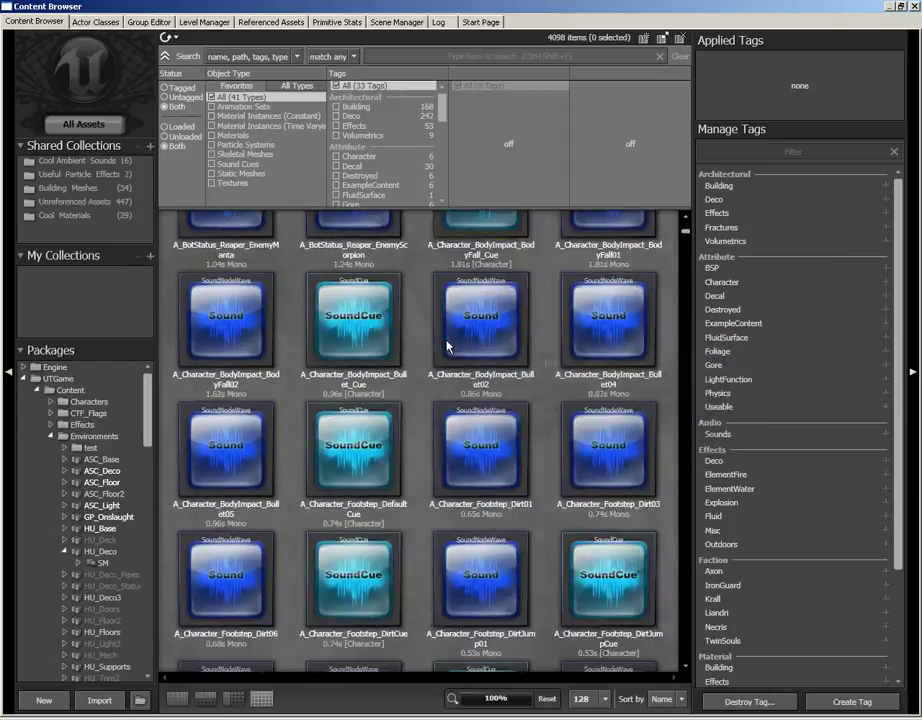
scroll(445, 344, down, 10)
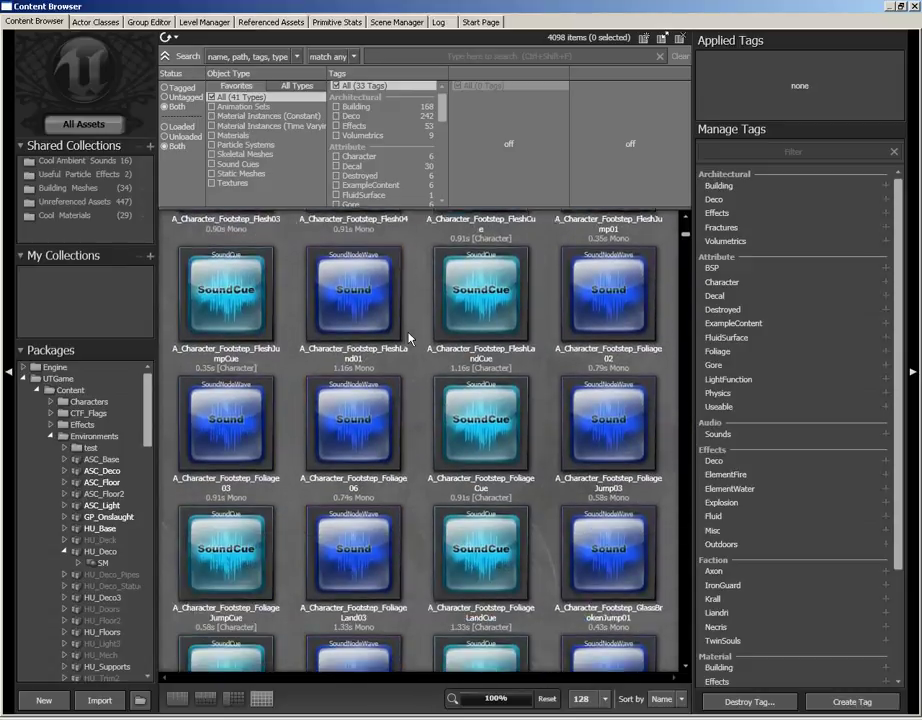
scroll(408, 338, down, 10)
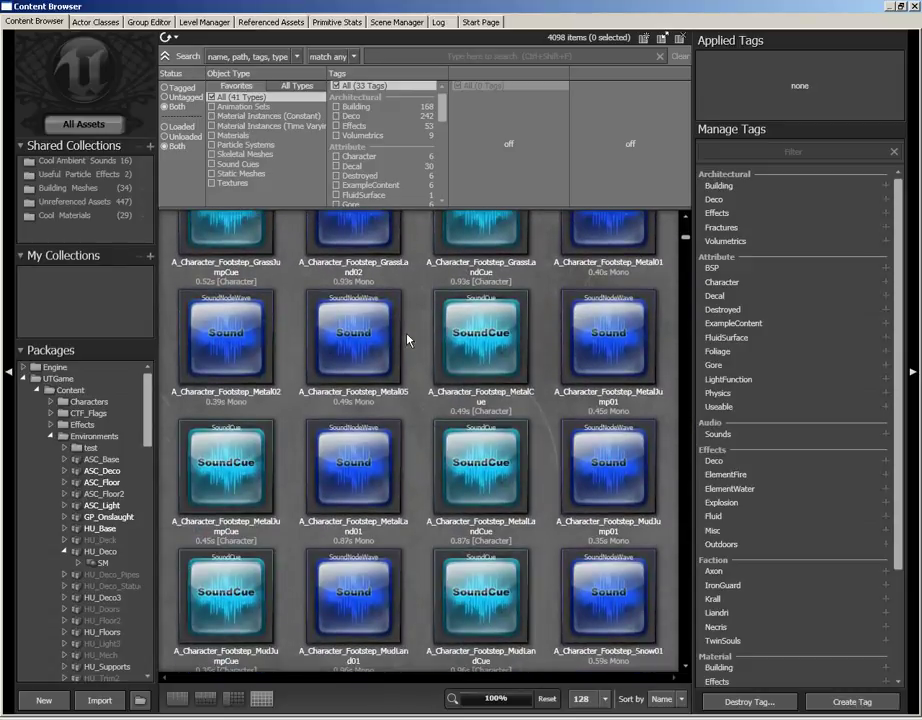
scroll(407, 340, down, 3)
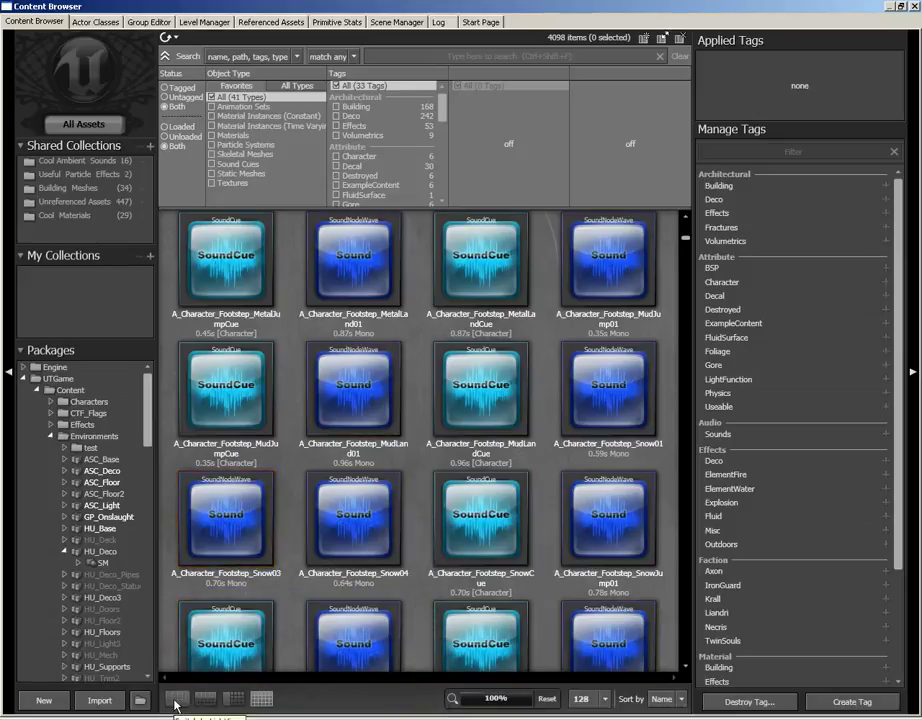
Restore the maximized Content Browser to a floating window, reposition it over the viewports and widen it on both sides.
click(901, 8)
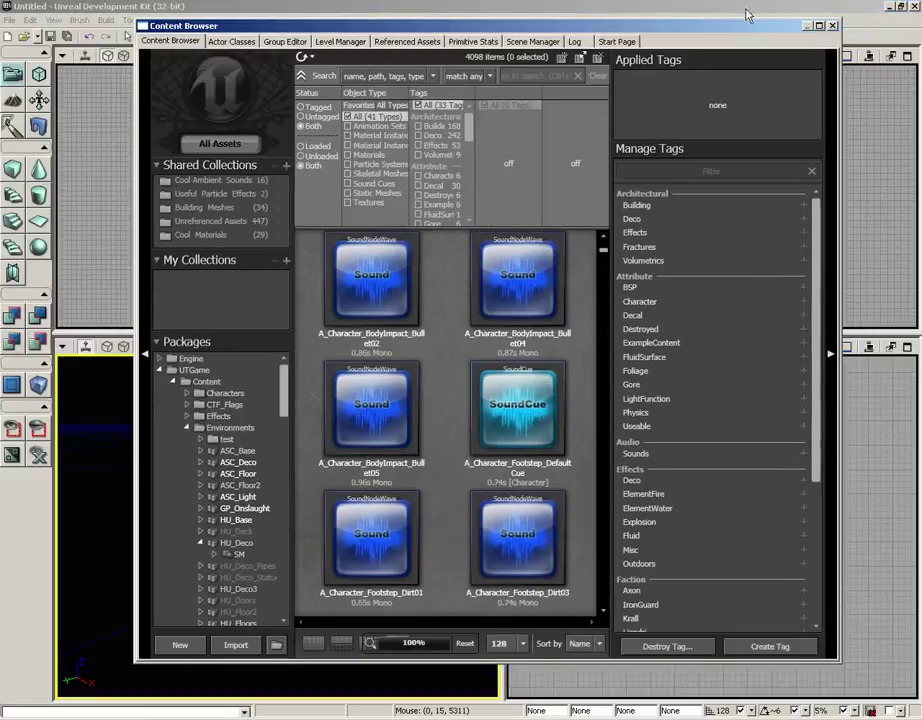
drag(738, 17, 356, 31)
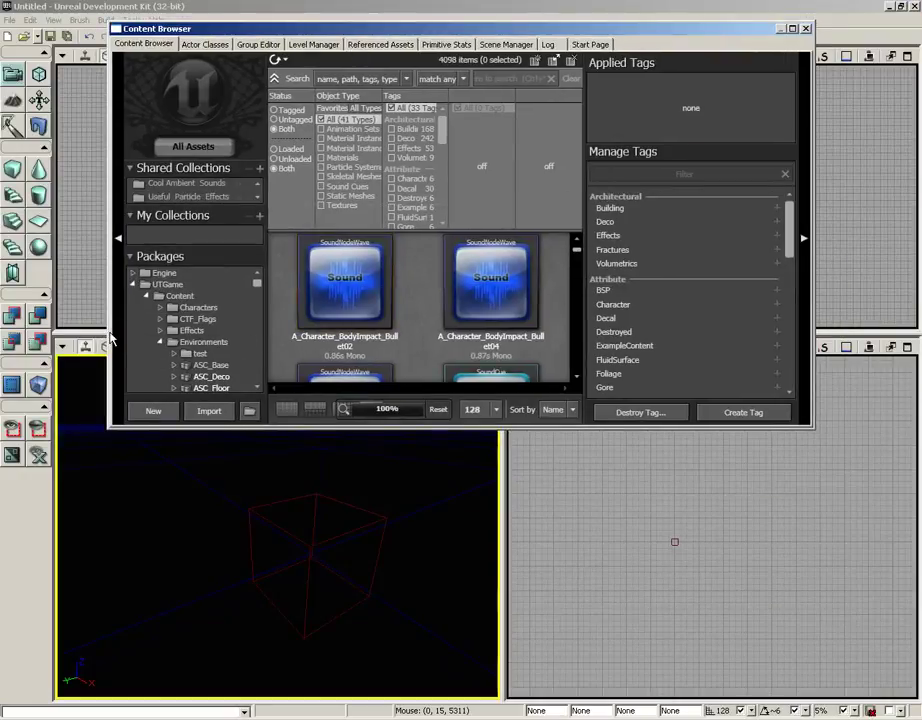
drag(108, 335, 55, 333)
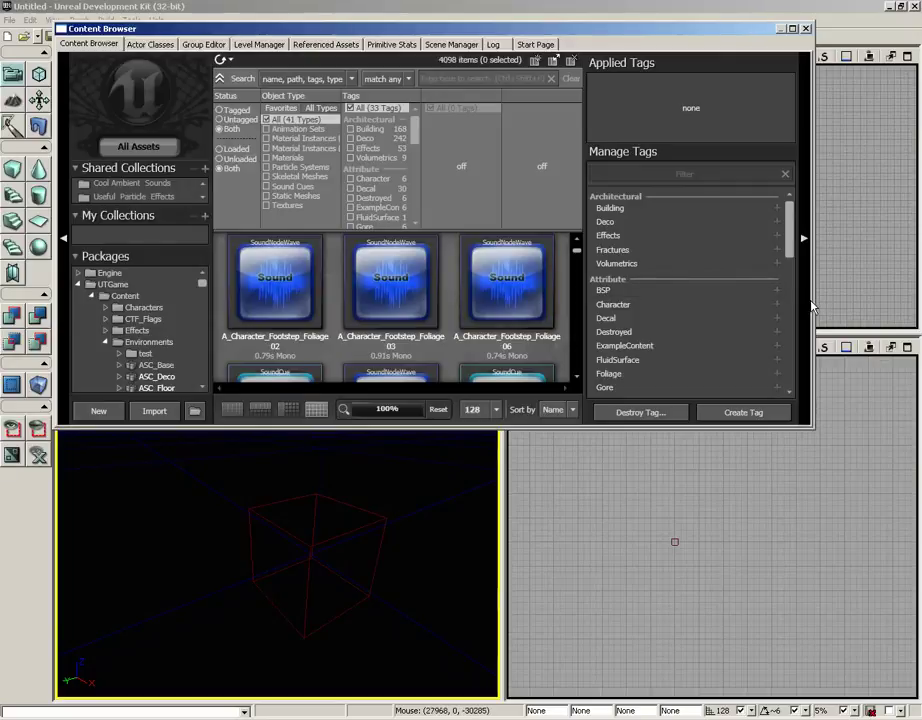
drag(811, 306, 834, 300)
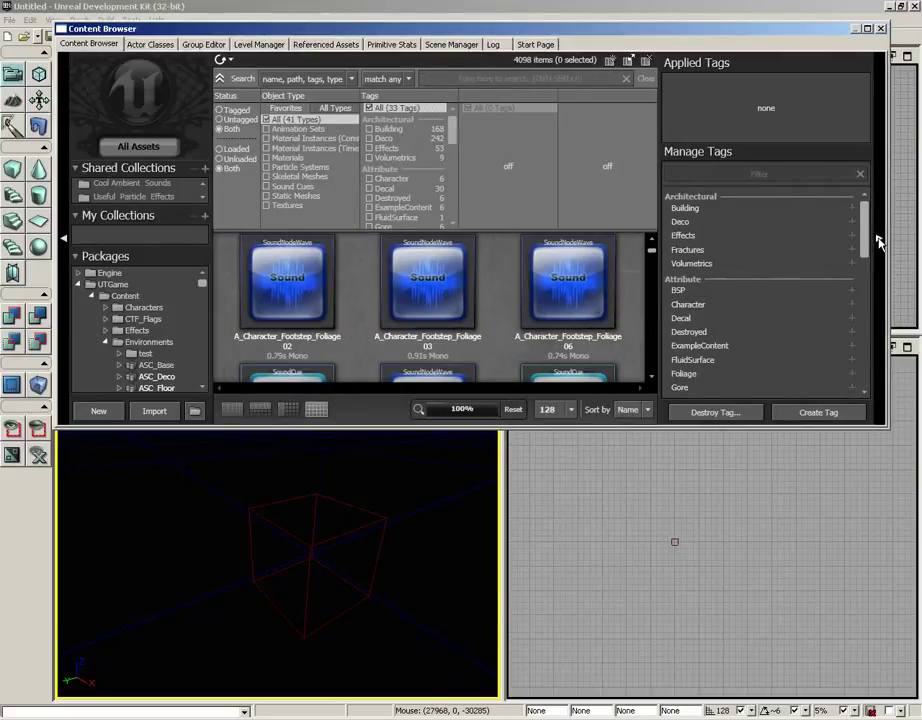
Collapse the tag management and the collections and packages areas, and make the Content Browser window taller.
click(877, 242)
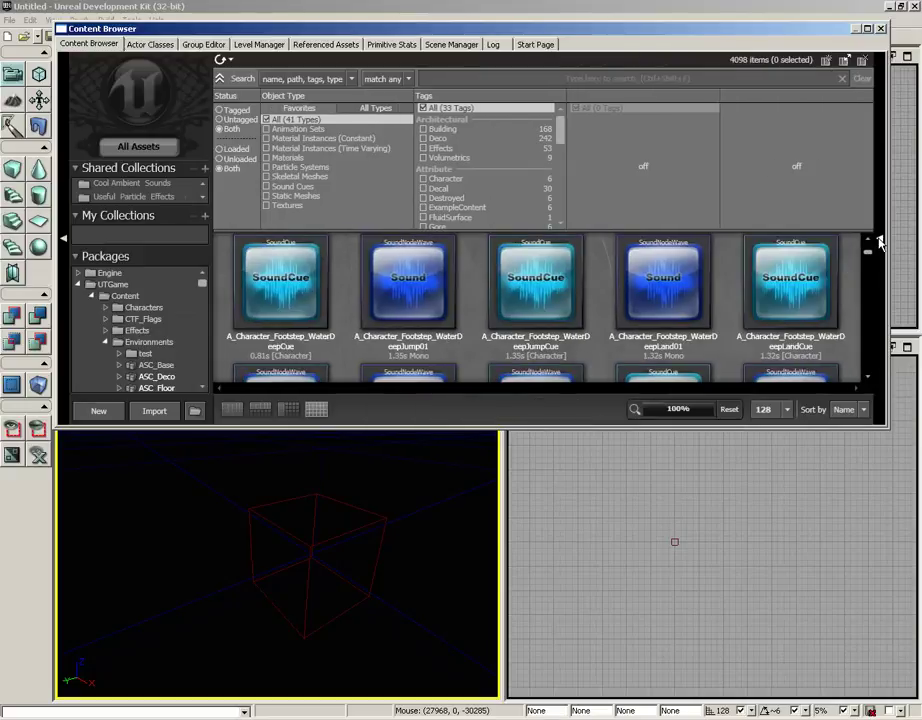
click(64, 240)
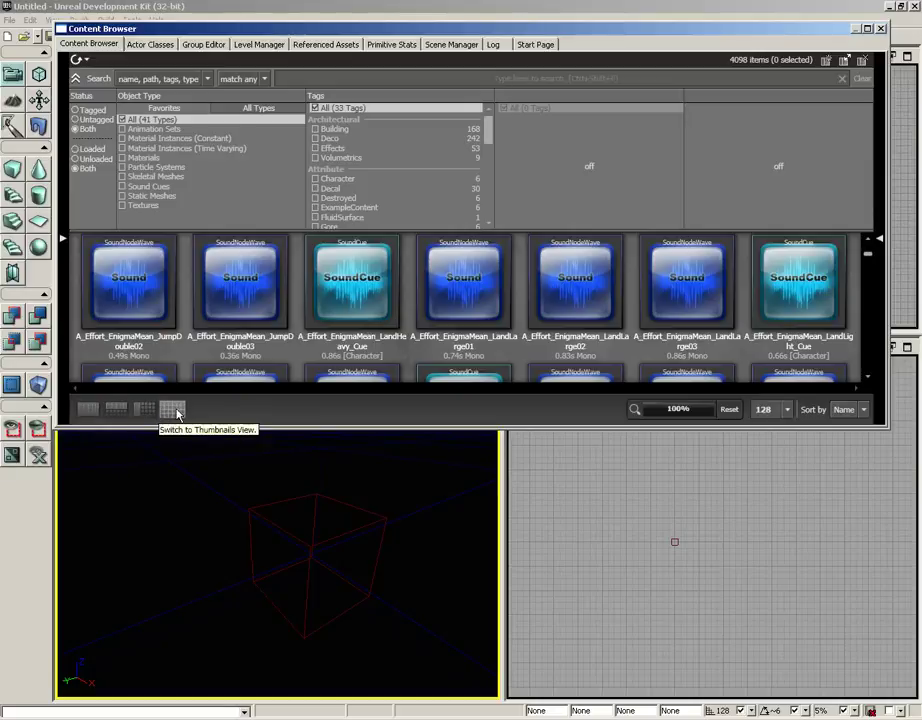
drag(253, 440, 252, 532)
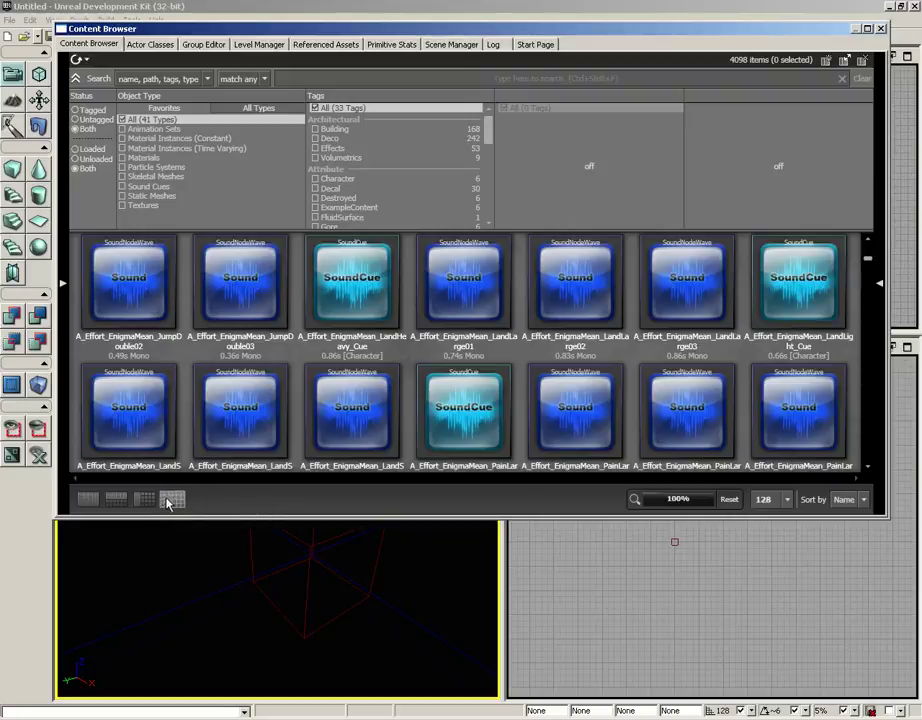
Show the assets in horizontal split view with a taller list, and in vertical split view with a wider list.
click(113, 500)
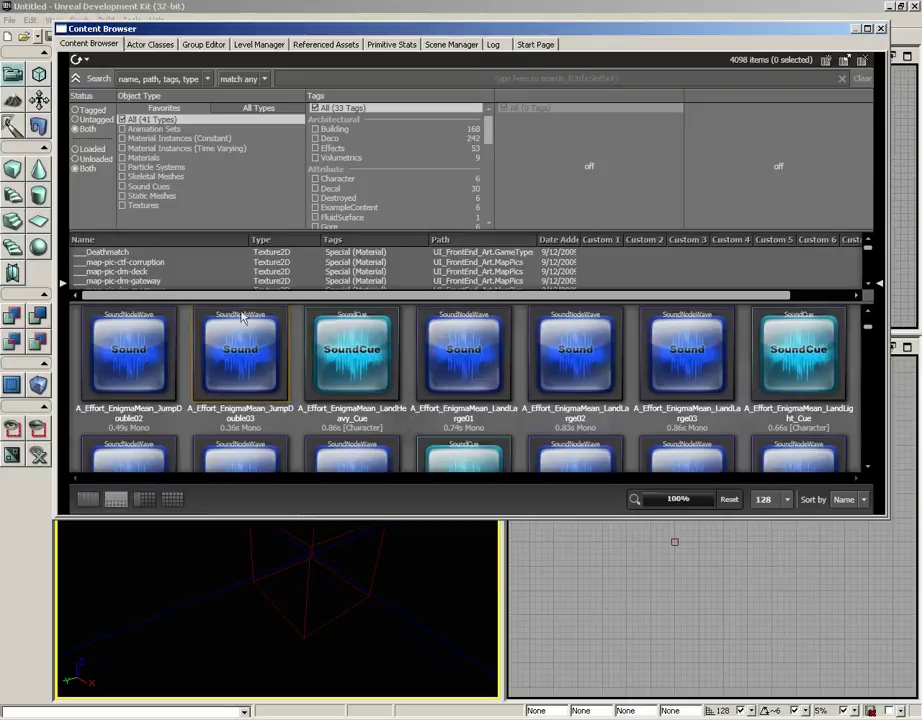
drag(250, 302, 238, 350)
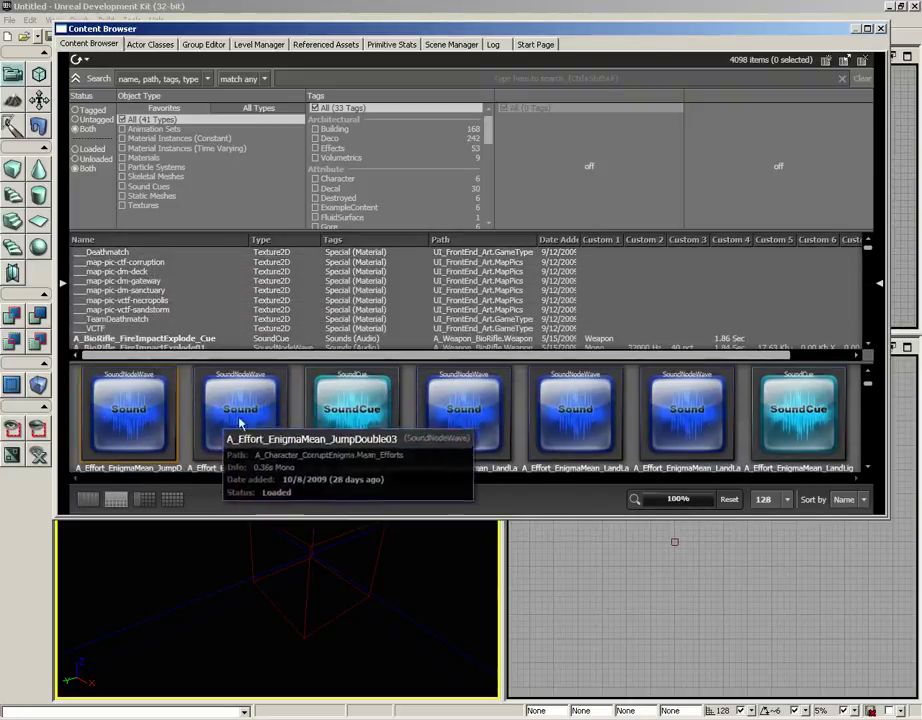
click(145, 500)
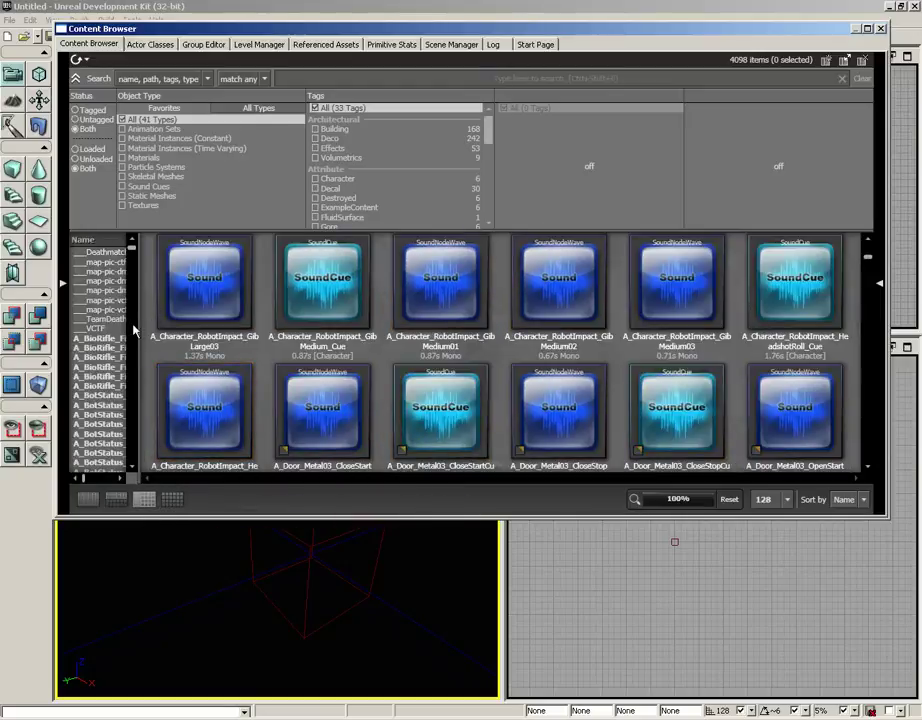
drag(137, 325, 250, 330)
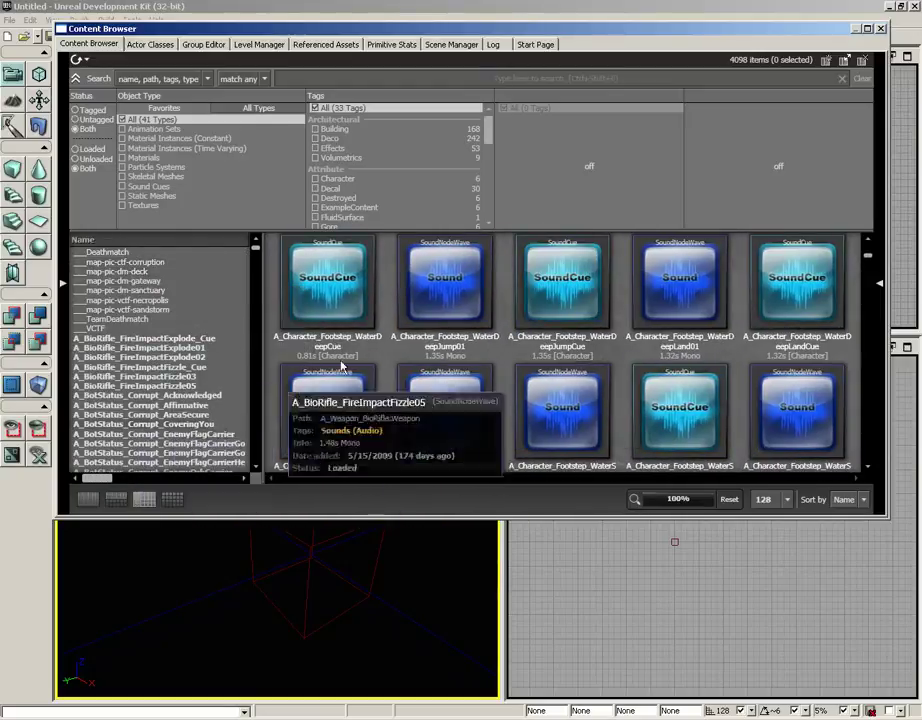
Cycle the asset display through list, horizontal split and vertical split views, ending in Thumbnails view.
click(93, 503)
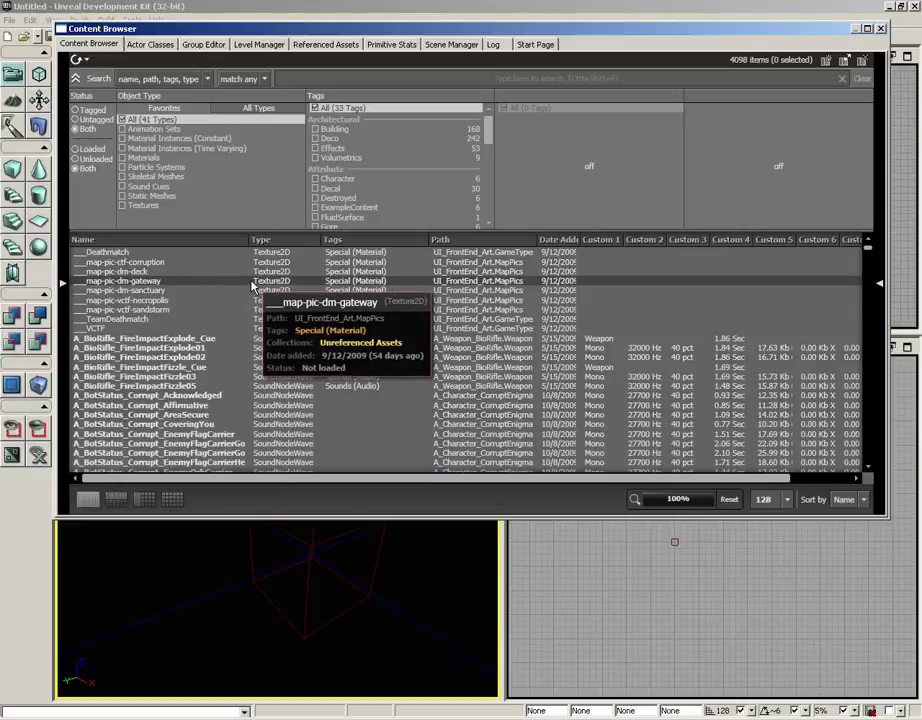
click(116, 500)
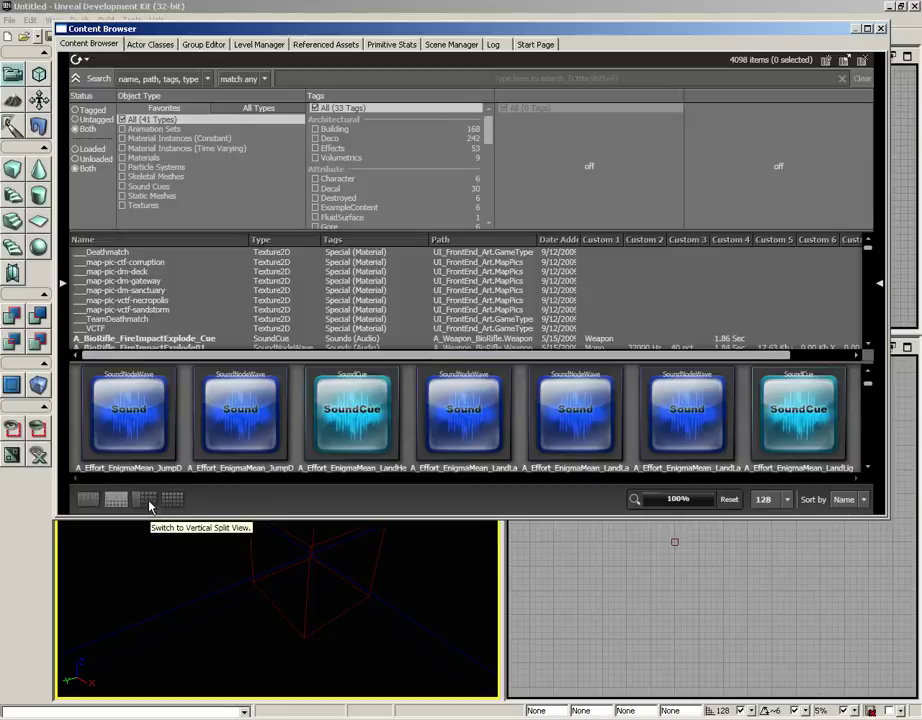
click(149, 506)
click(174, 502)
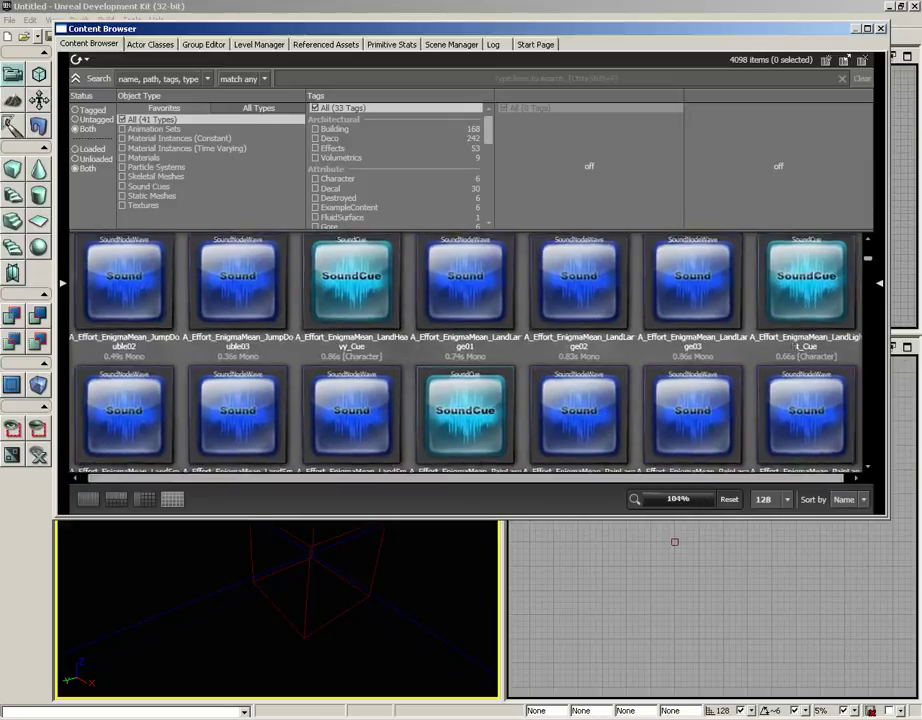
Try zooming the asset thumbnails in and out, and reset the zoom to 100%.
drag(697, 499, 643, 499)
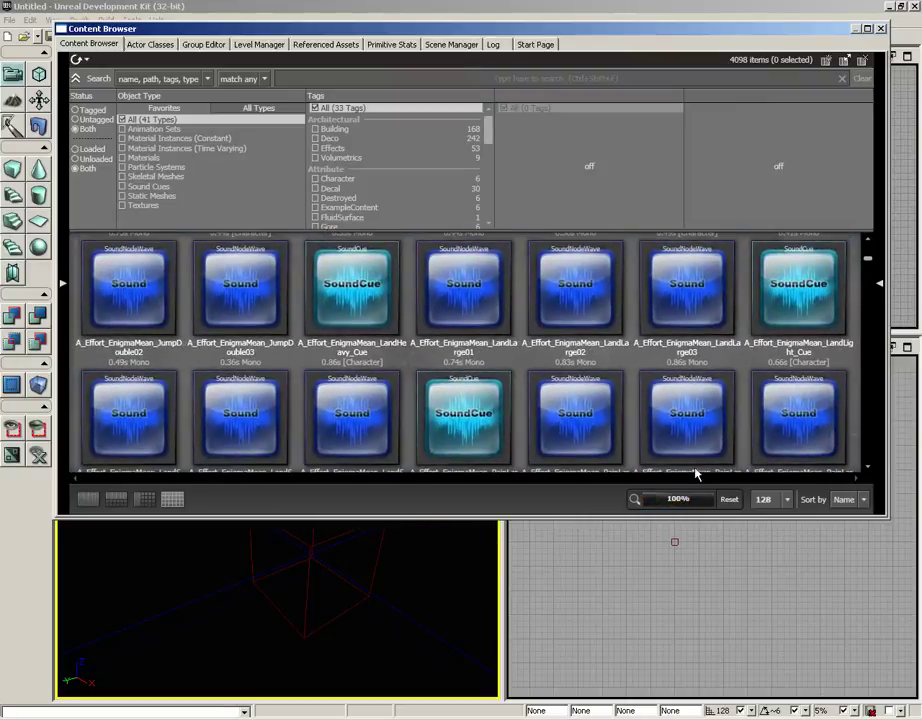
drag(654, 499, 679, 499)
scroll(514, 339, up, 5)
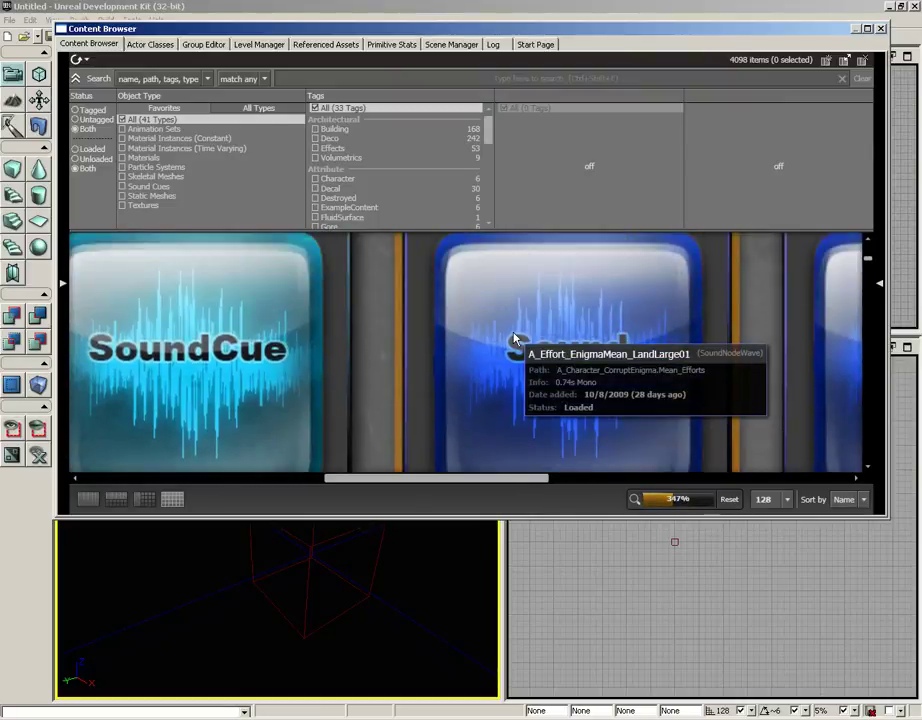
scroll(514, 339, down, 1)
click(728, 499)
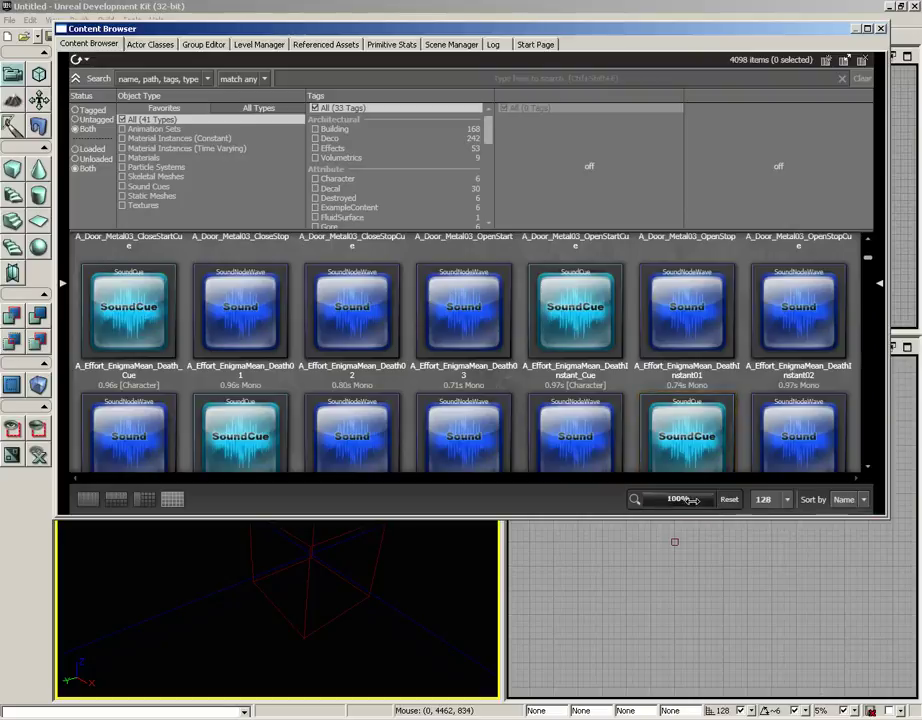
Try the thumbnail sizes 256 and 2048 on the assets, and set the size back to 128.
click(787, 499)
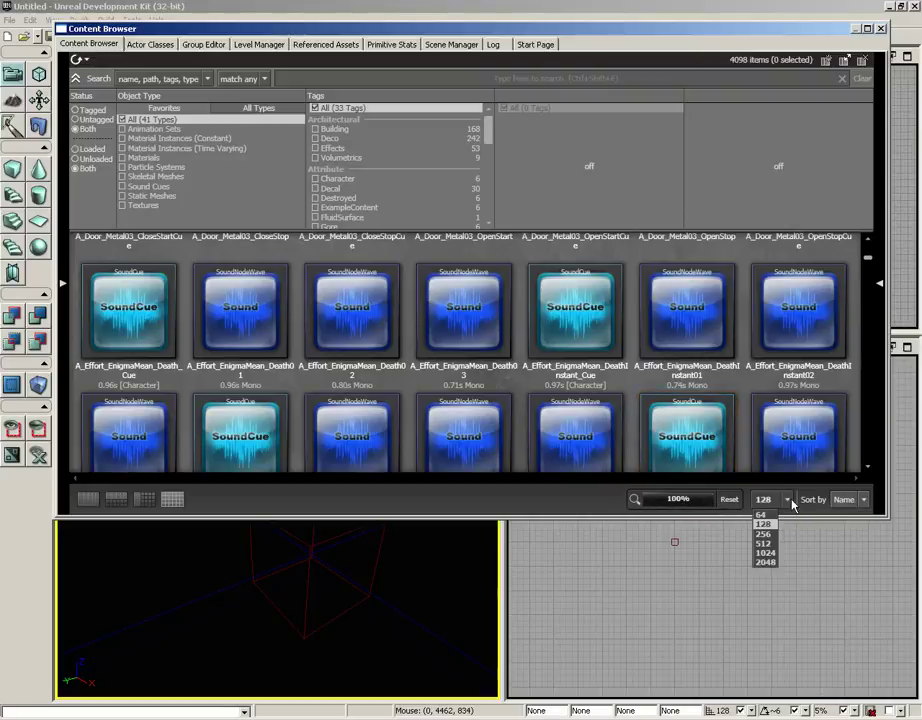
click(797, 514)
click(787, 499)
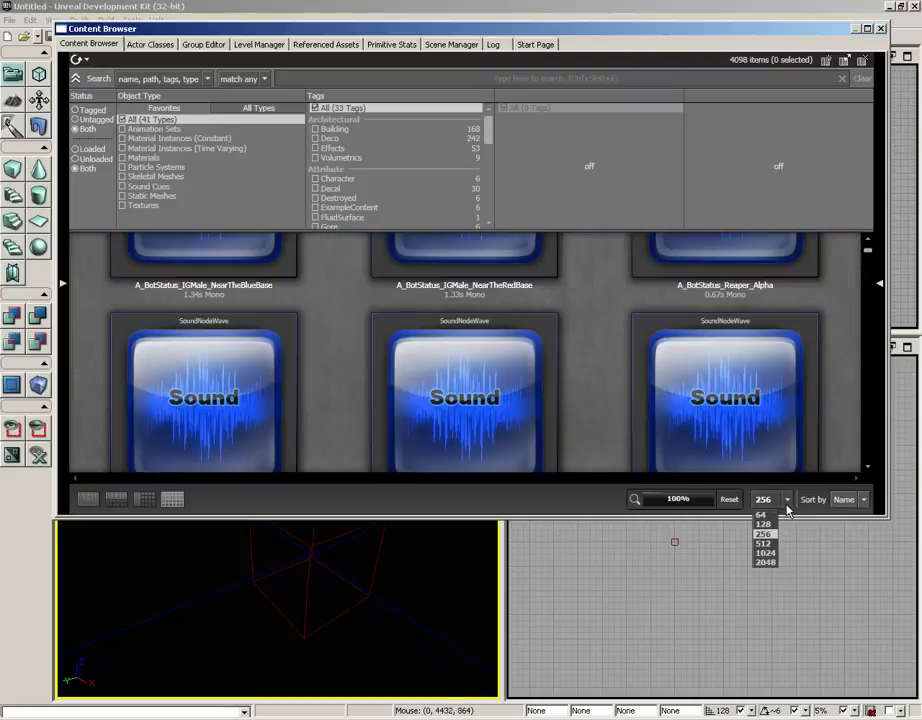
click(765, 611)
scroll(605, 397, down, 8)
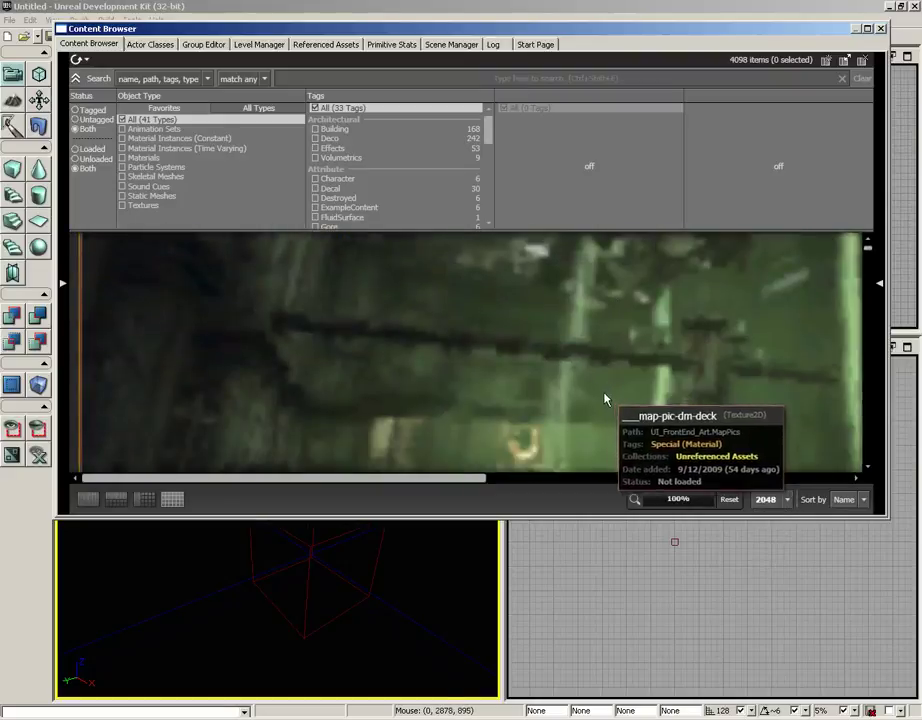
scroll(601, 395, up, 9)
scroll(602, 398, up, 5)
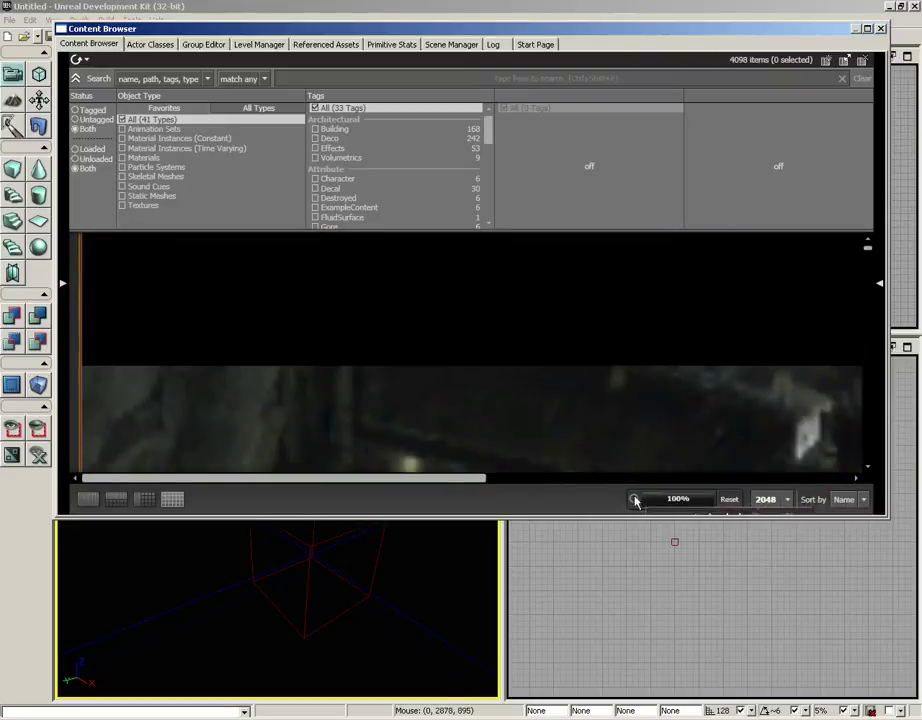
click(787, 499)
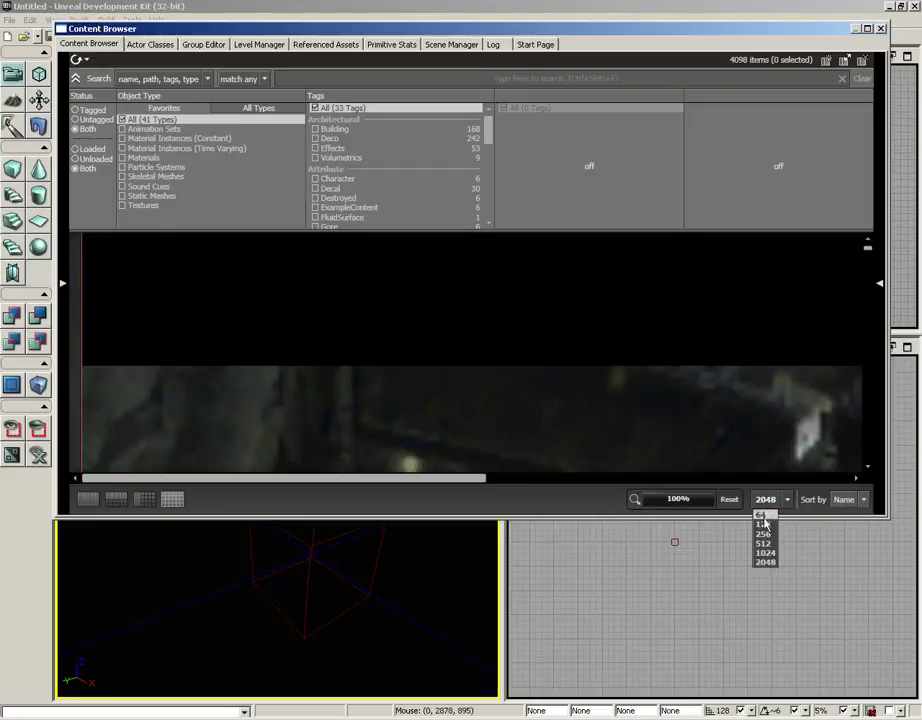
click(763, 524)
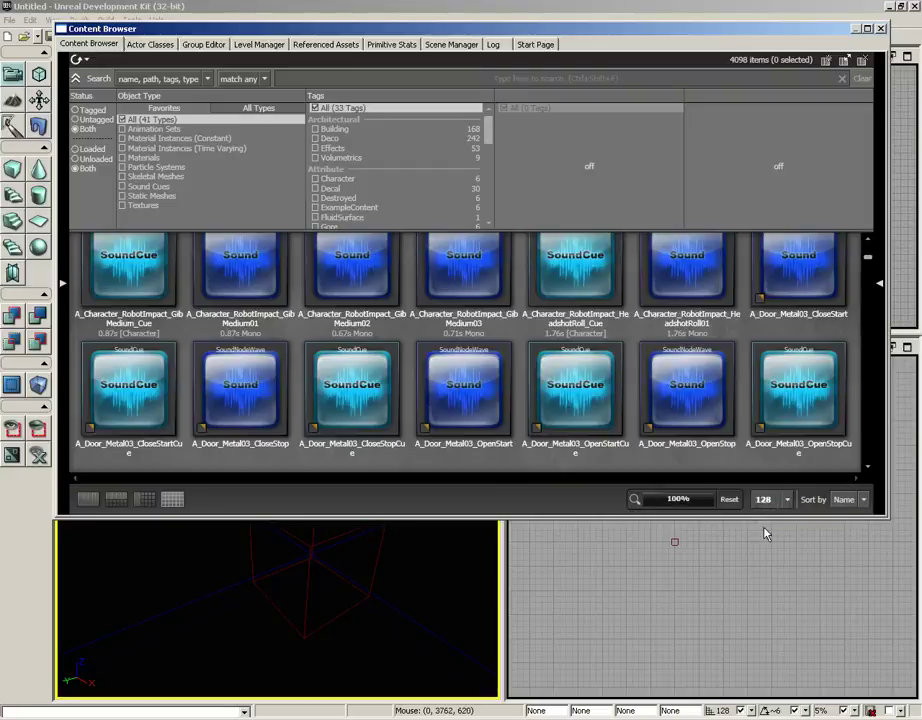
Review the available sorting options for the assets without changing the sort order.
click(865, 500)
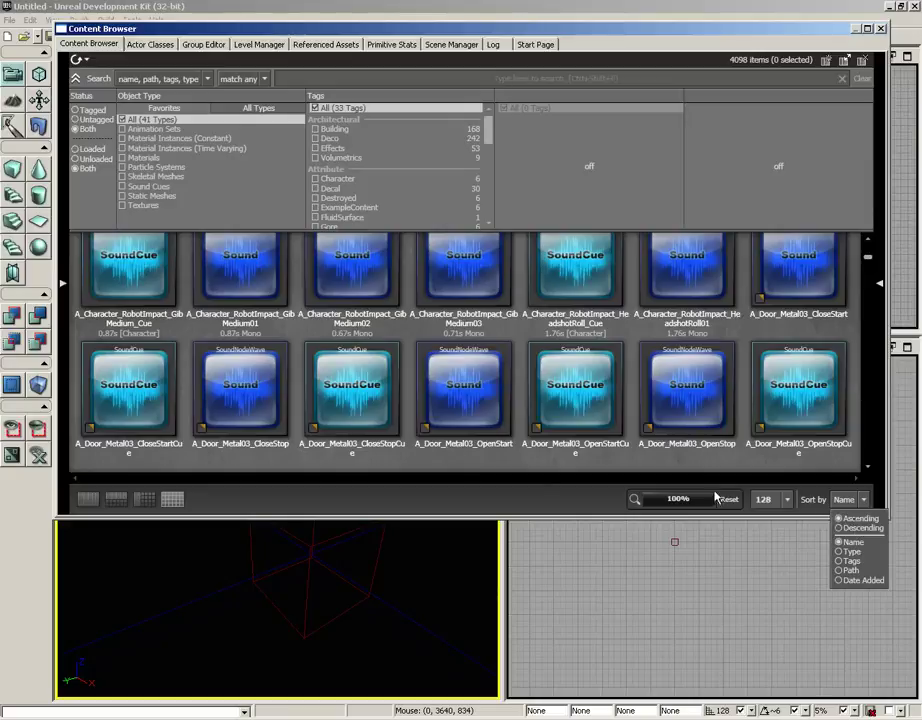
click(530, 497)
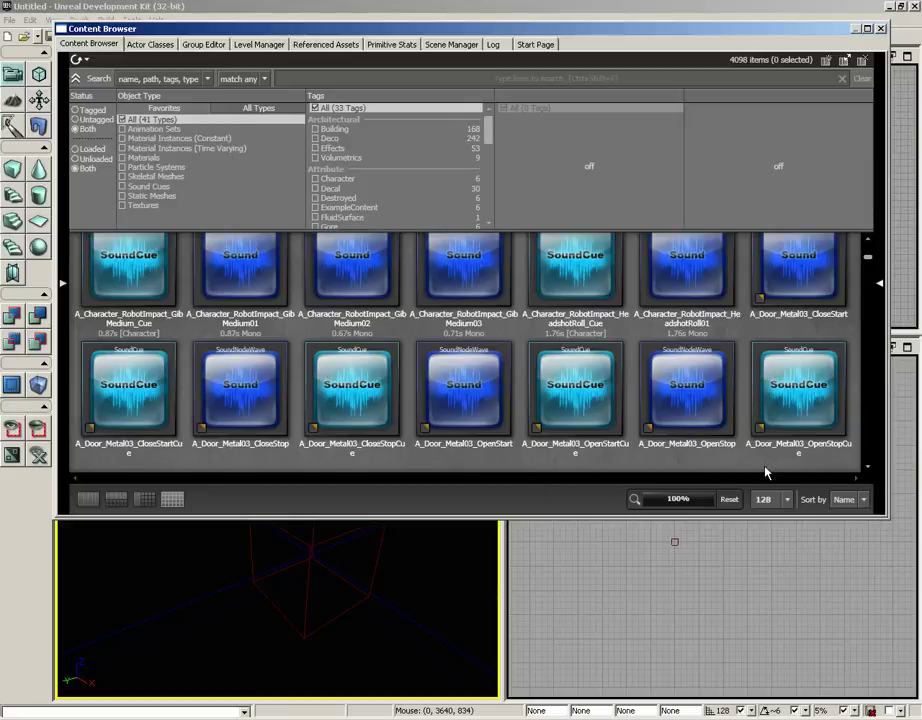
scroll(380, 345, up, 1)
scroll(380, 345, down, 1)
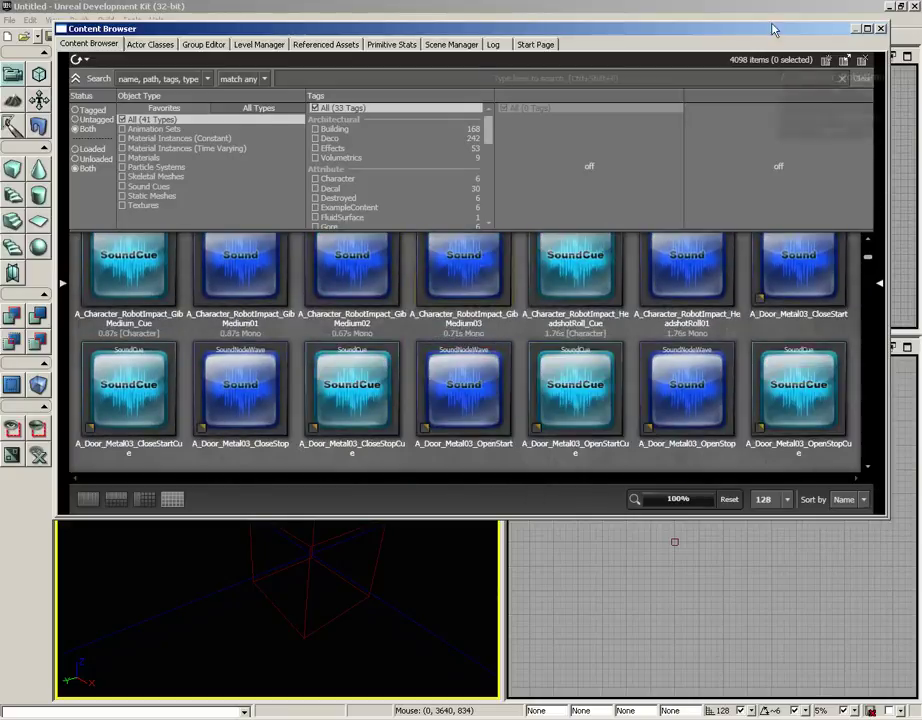
Maximize the Content Browser, browse back up the assets, and expand its Collections/Packages and Tags side panes.
click(867, 29)
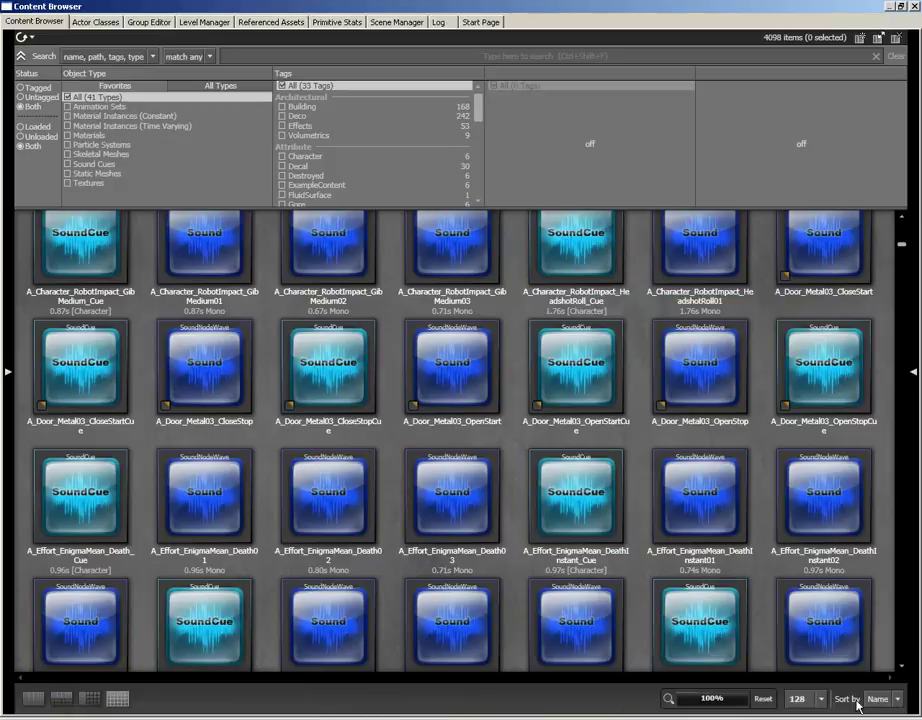
scroll(587, 425, up, 5)
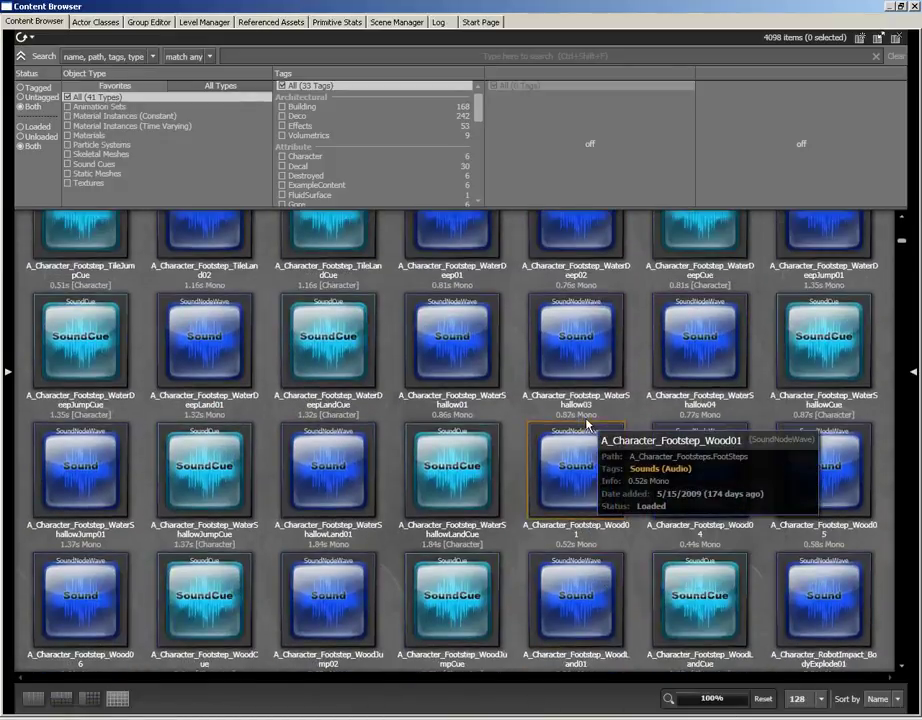
scroll(587, 425, up, 6)
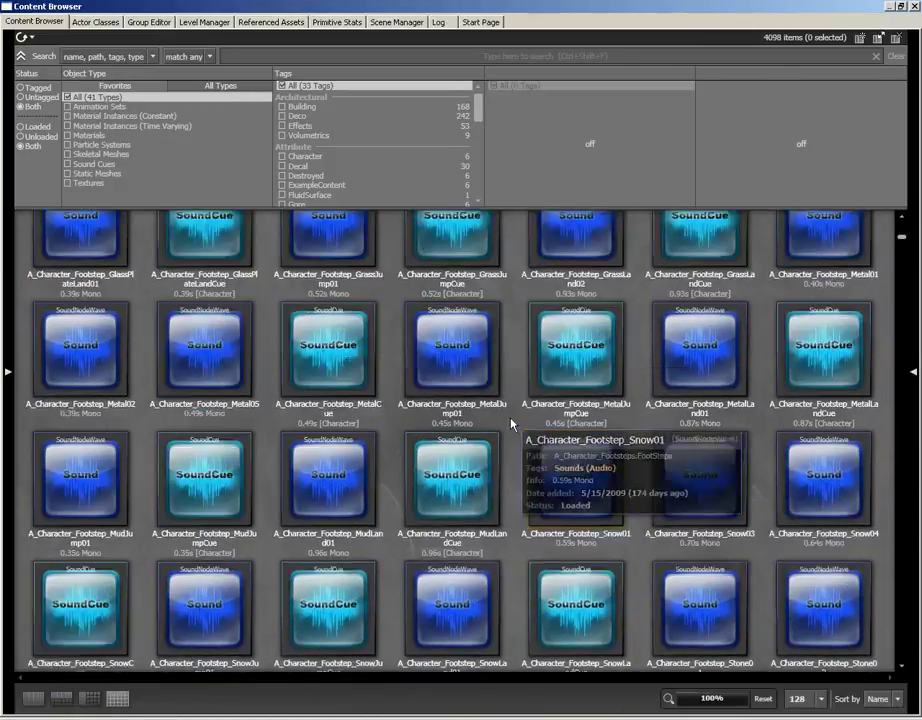
scroll(511, 424, up, 1)
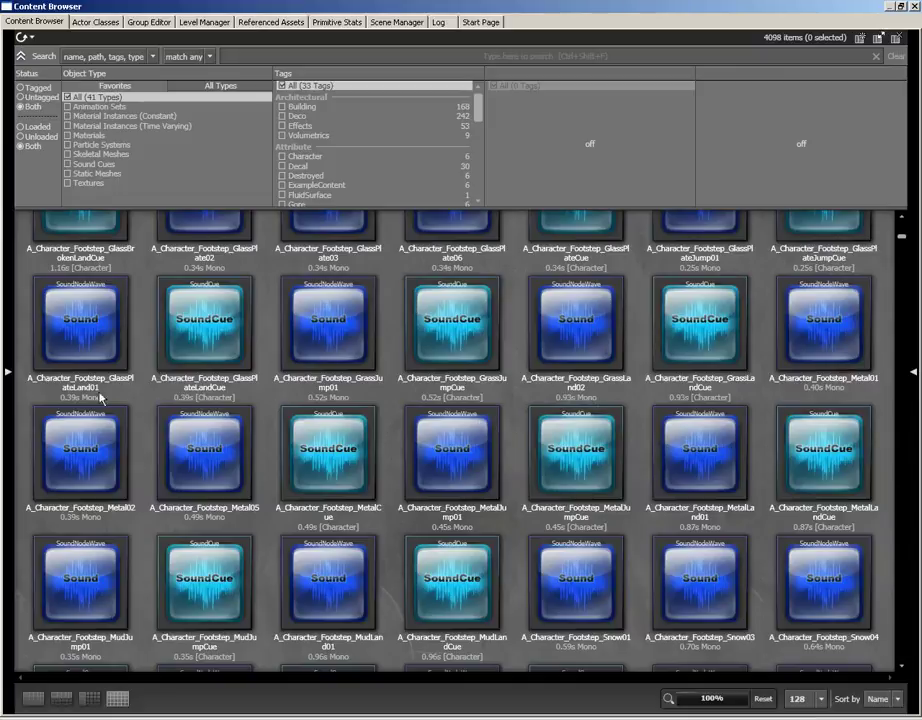
click(8, 371)
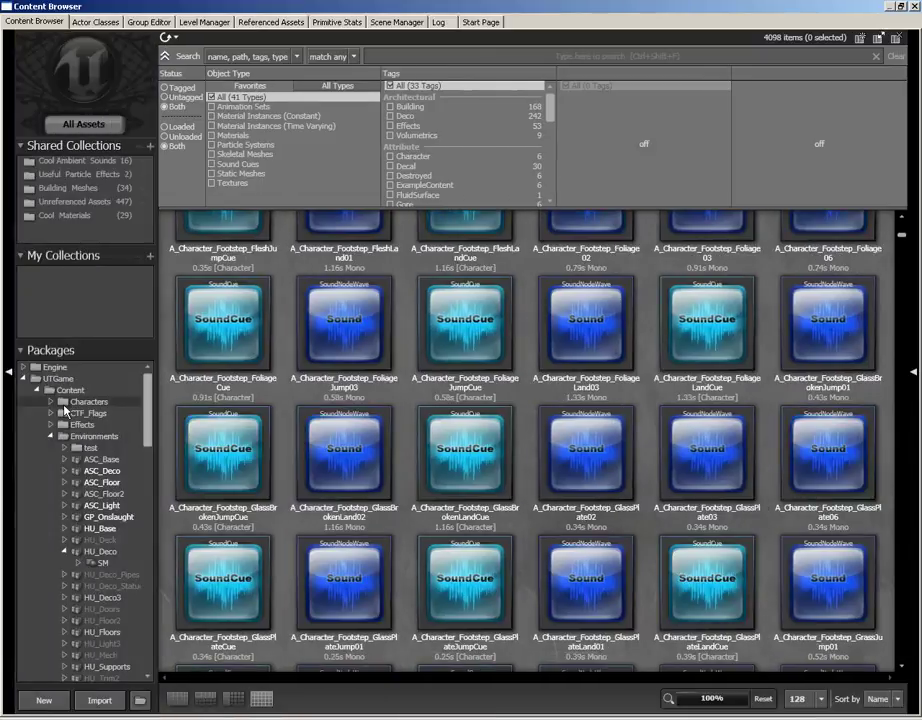
click(911, 372)
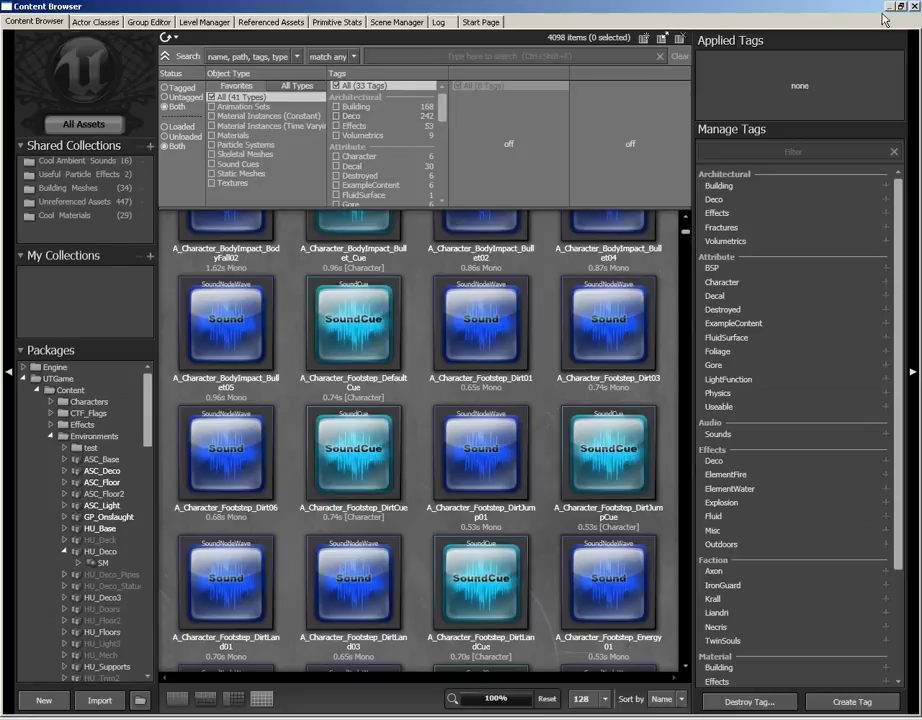
Close the Content Browser and open the map VCTF-Sandstorm.udk.
click(914, 7)
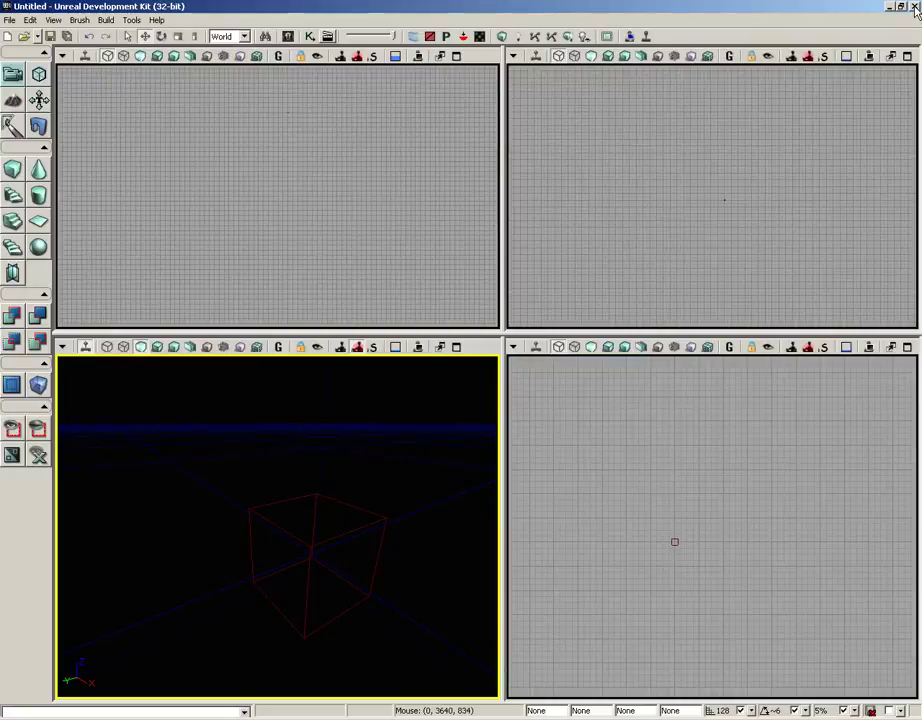
click(8, 21)
click(22, 47)
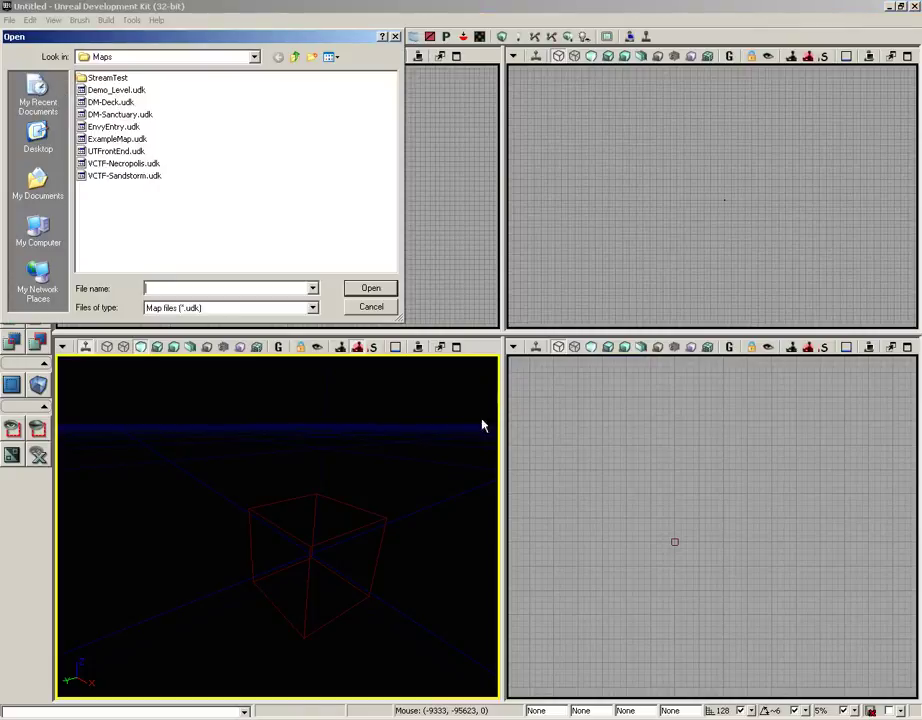
click(123, 176)
click(366, 294)
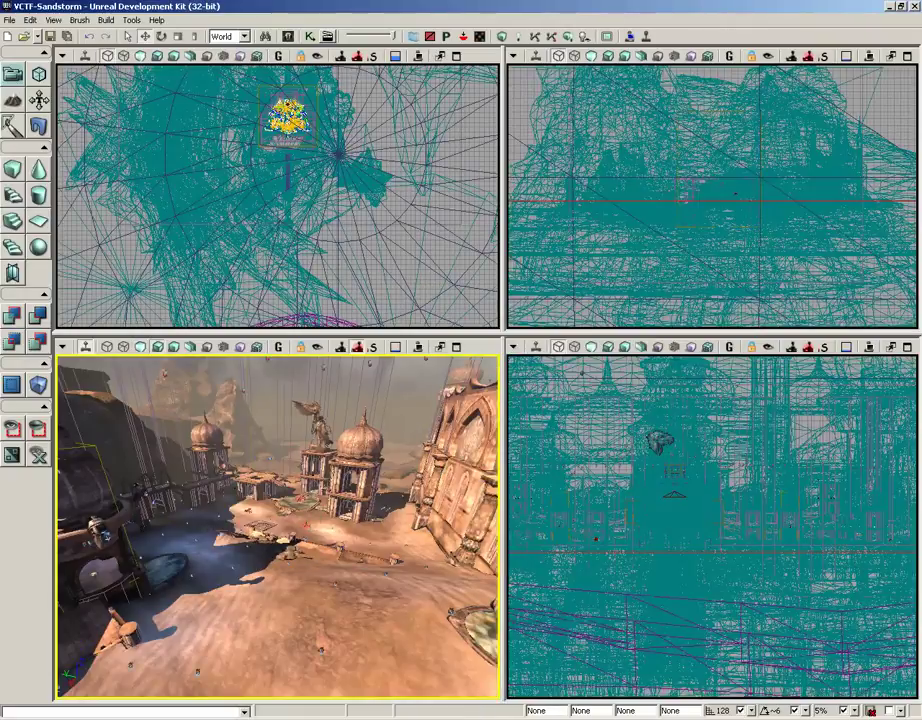
Bring an open stretch of sand into the perspective view and maximize that viewport.
right_drag(366, 500, 499, 680)
drag(499, 680, 372, 384)
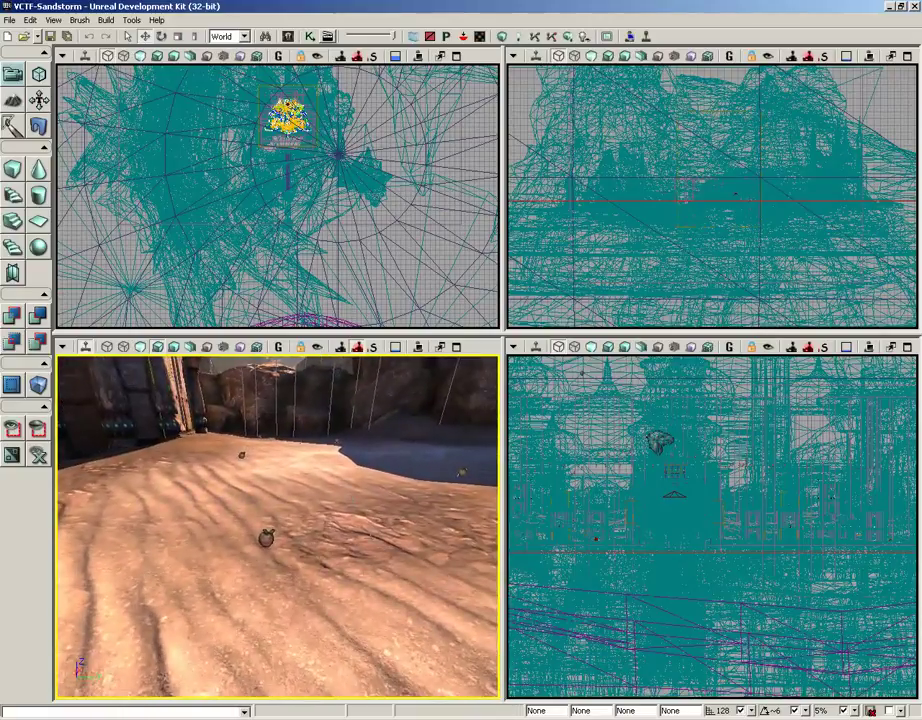
click(457, 346)
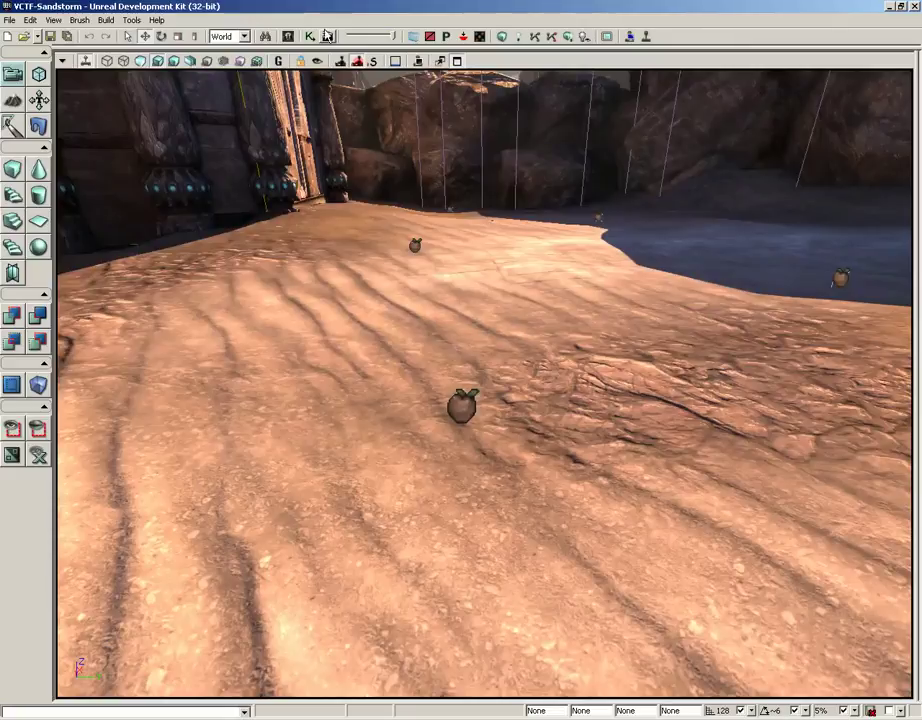
Reopen the Content Browser, filter the assets to Static Meshes, and search for "building".
click(325, 36)
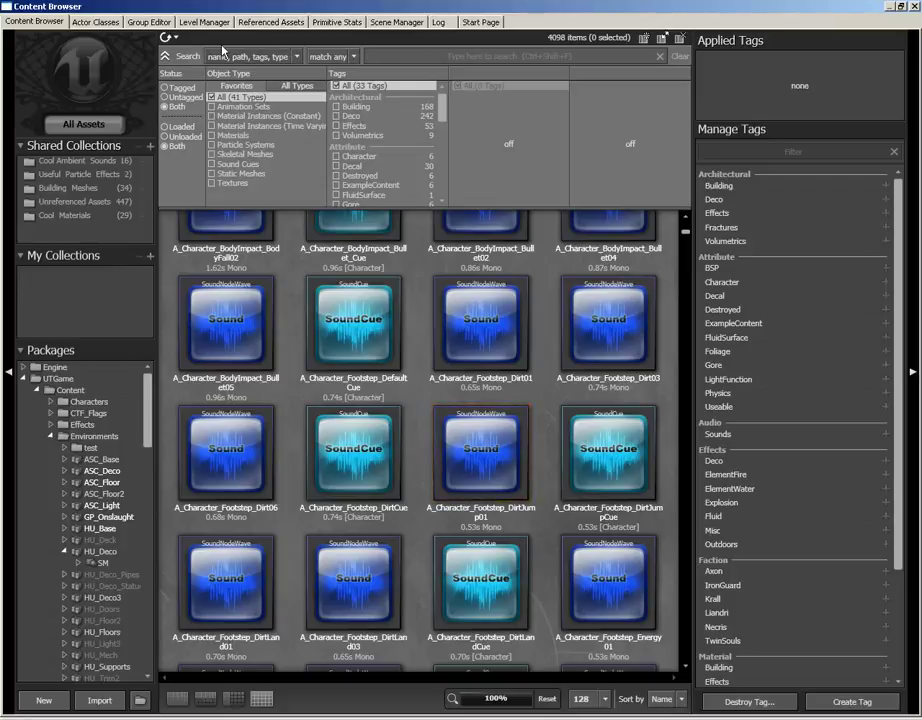
click(240, 177)
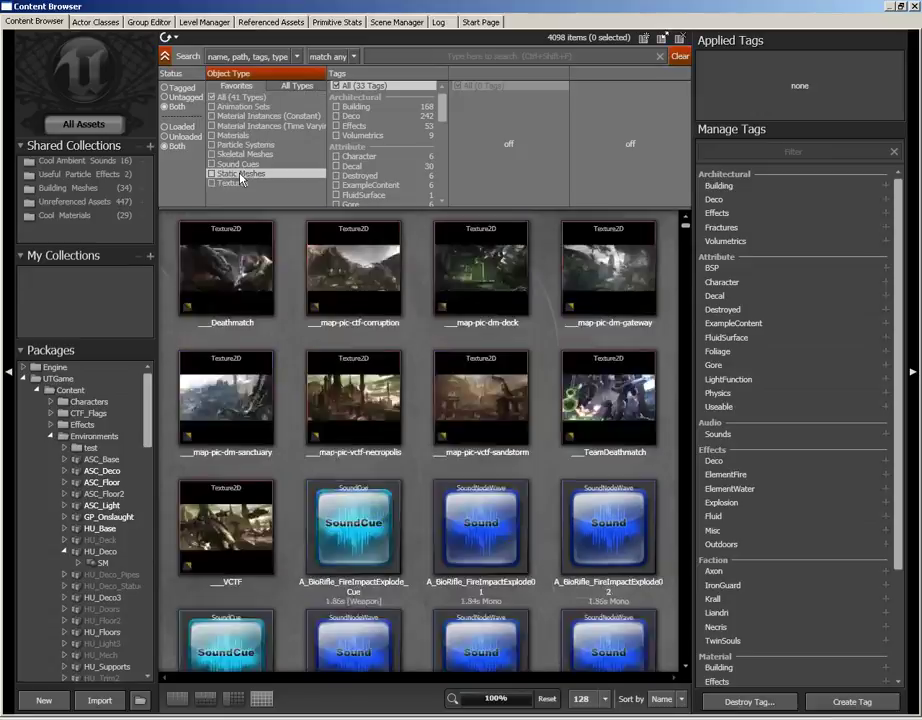
mouse_move(366, 402)
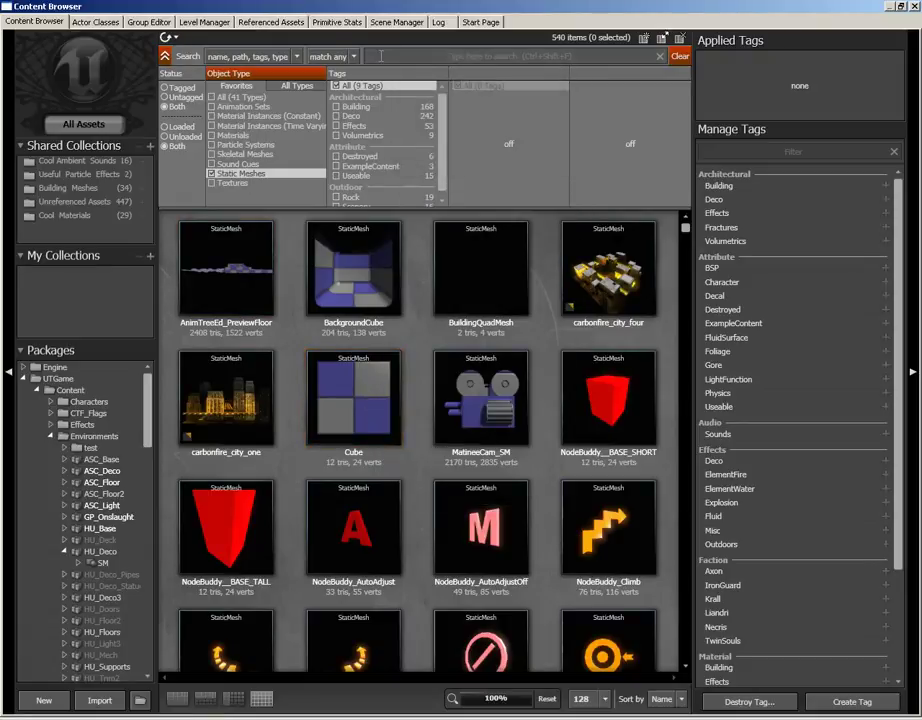
click(463, 57)
text(building)
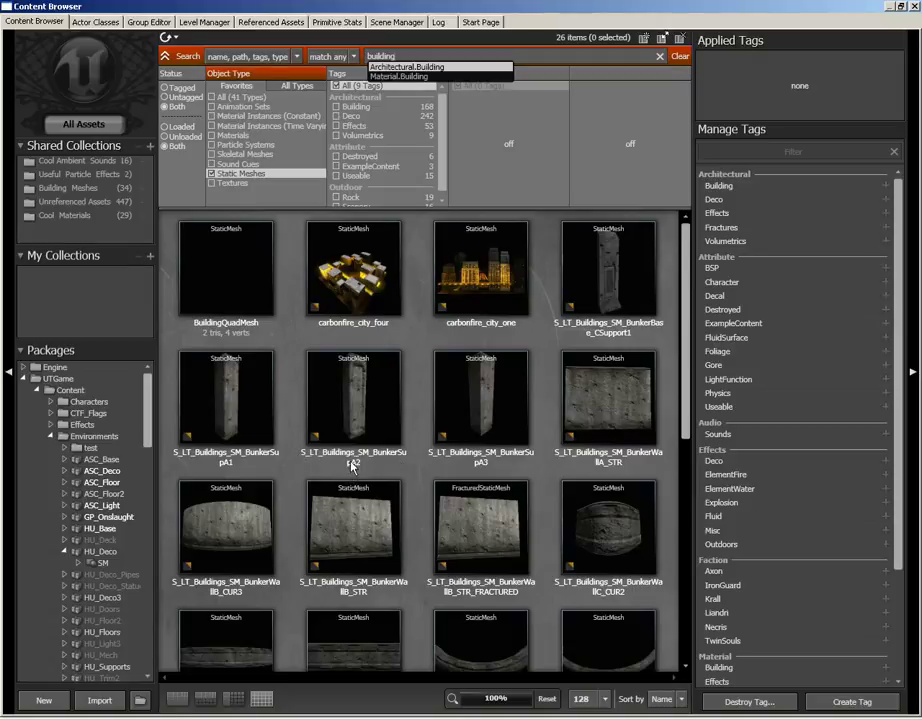
Load the static mesh S_LT_Buildings_SM_BunkerSupA2 and add it as a StaticMesh actor on the open sand through the Add Actor options.
click(352, 393)
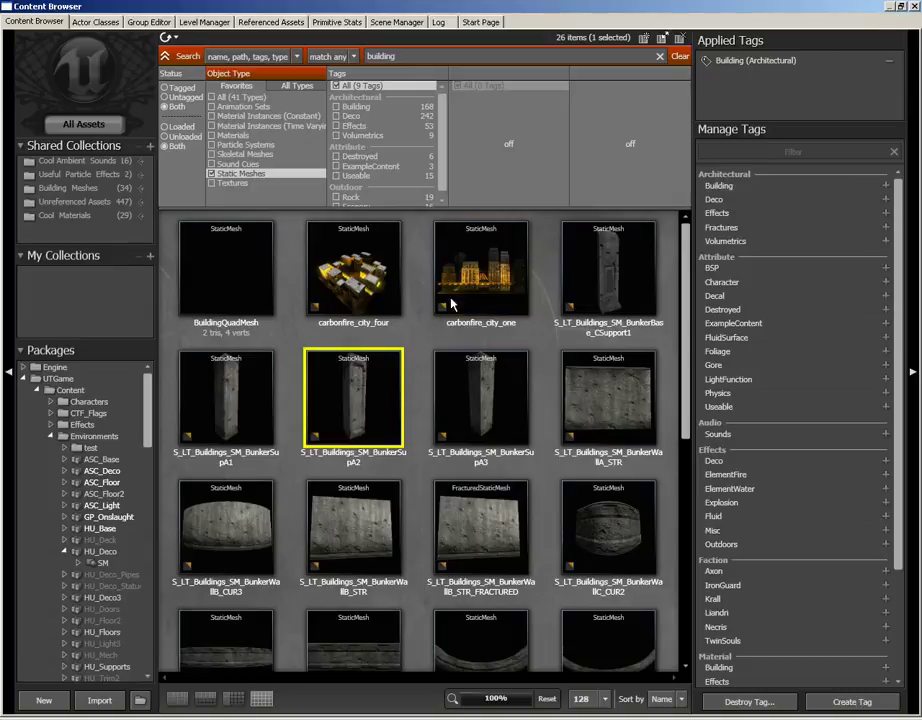
mouse_move(355, 378)
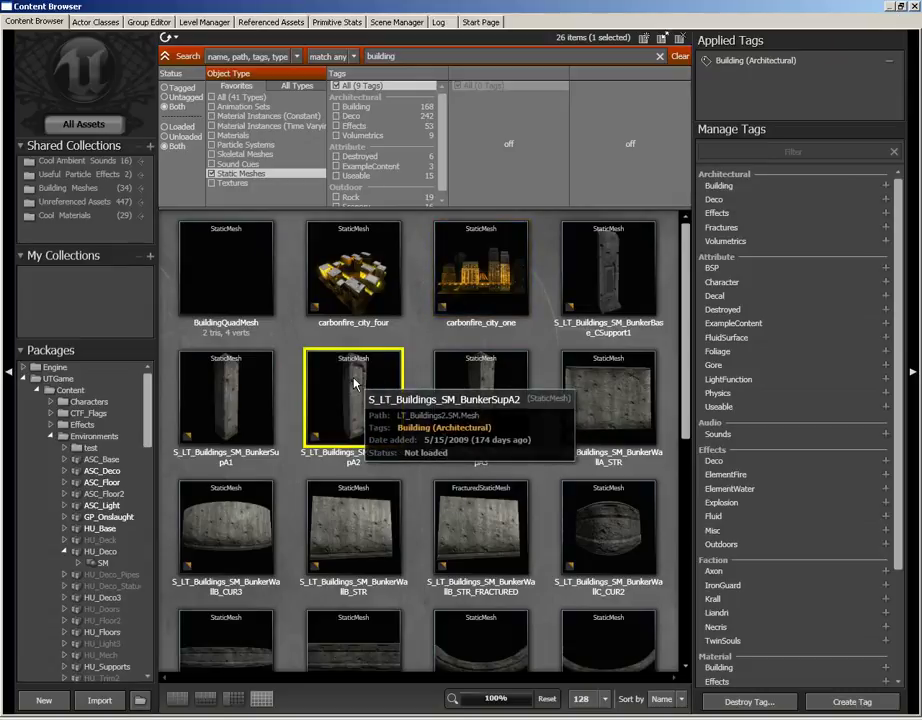
click(913, 6)
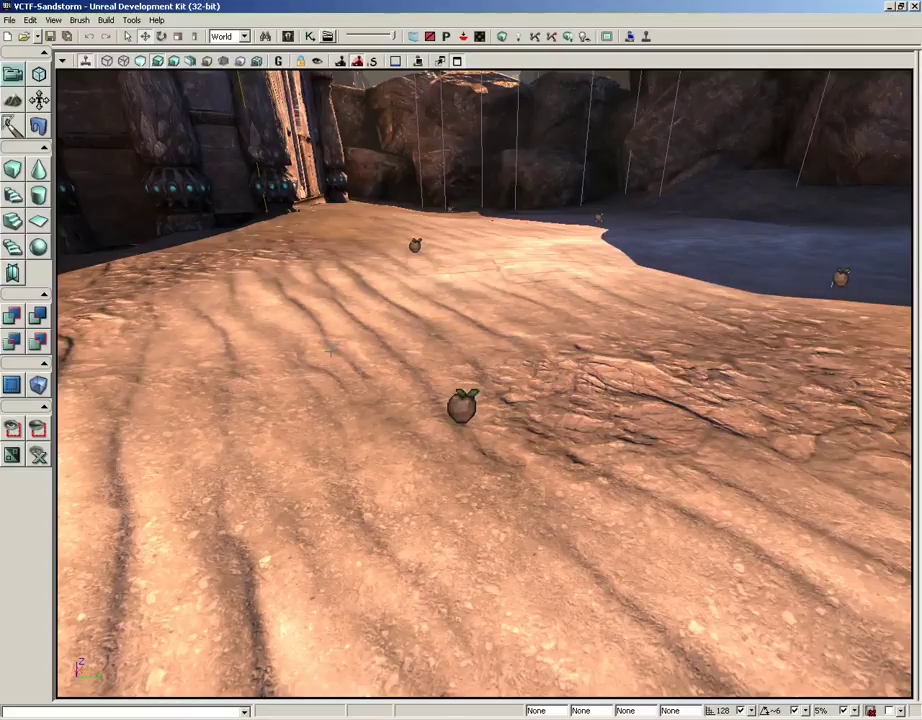
right_click(333, 343)
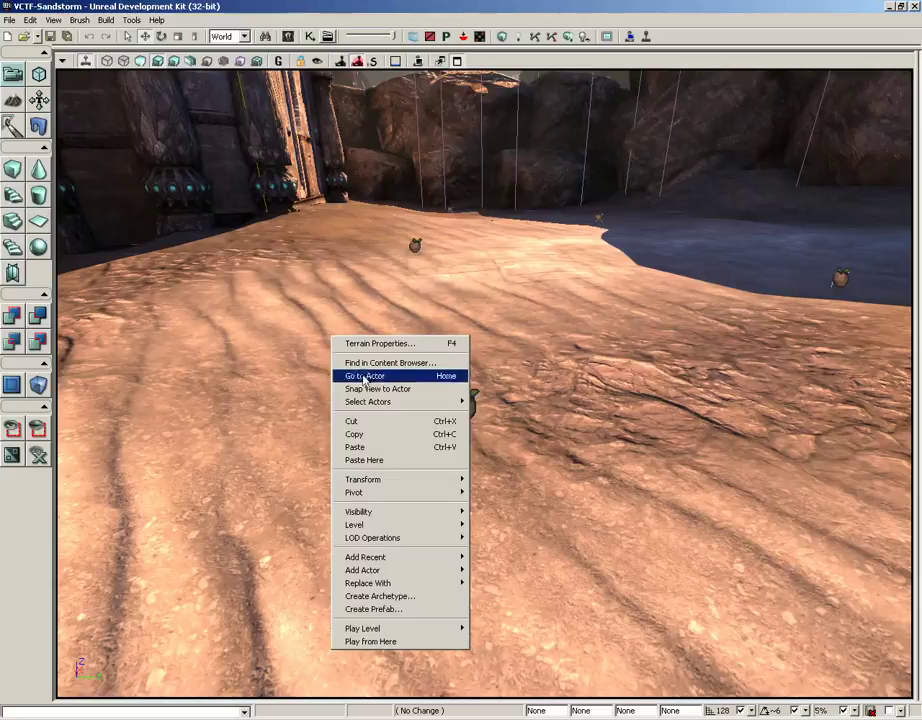
mouse_move(369, 571)
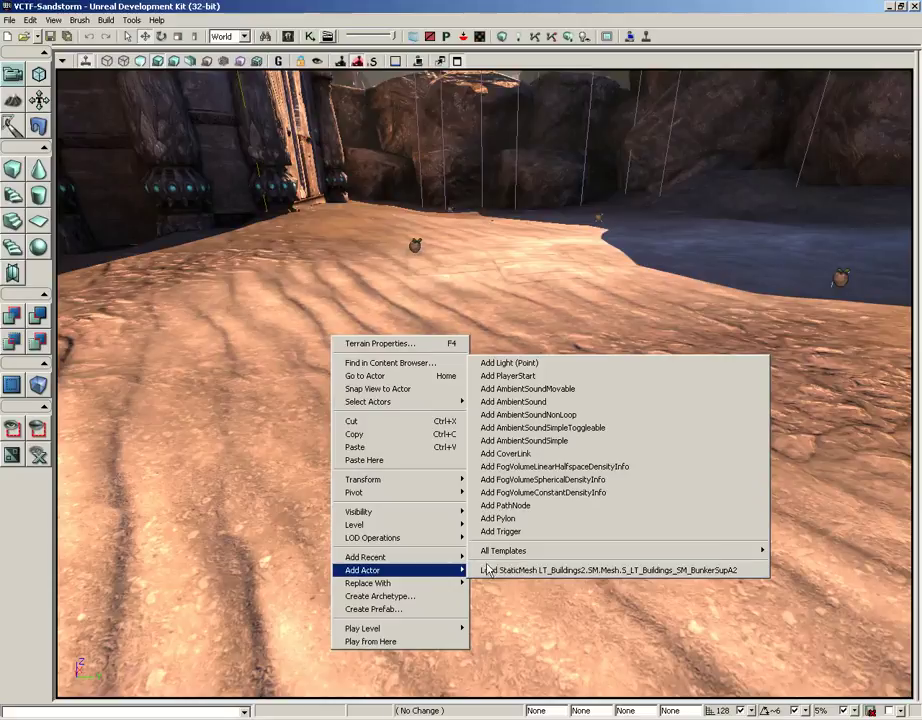
click(724, 574)
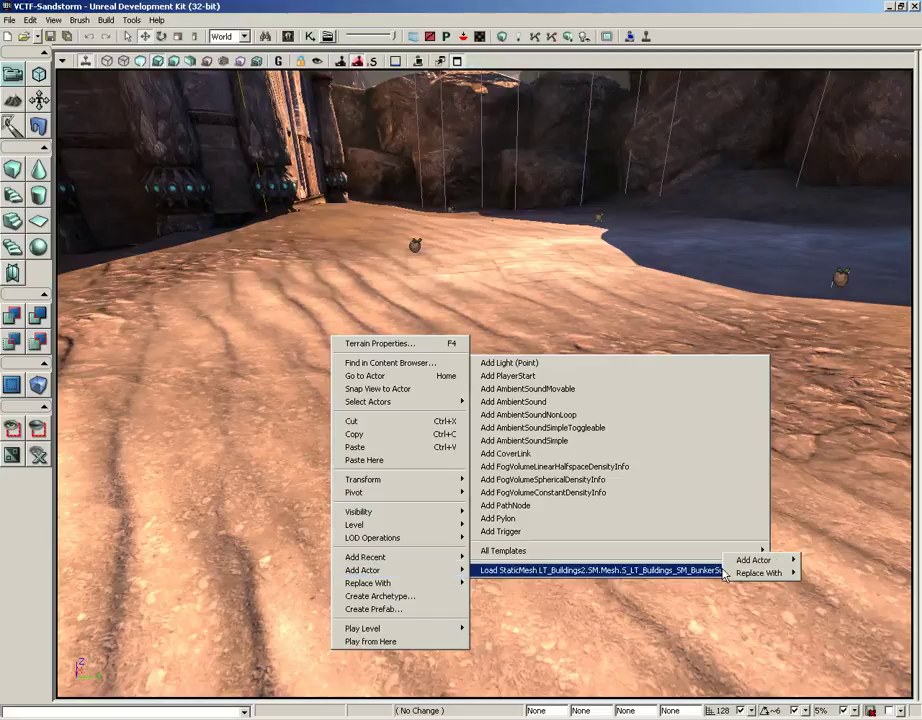
mouse_move(752, 560)
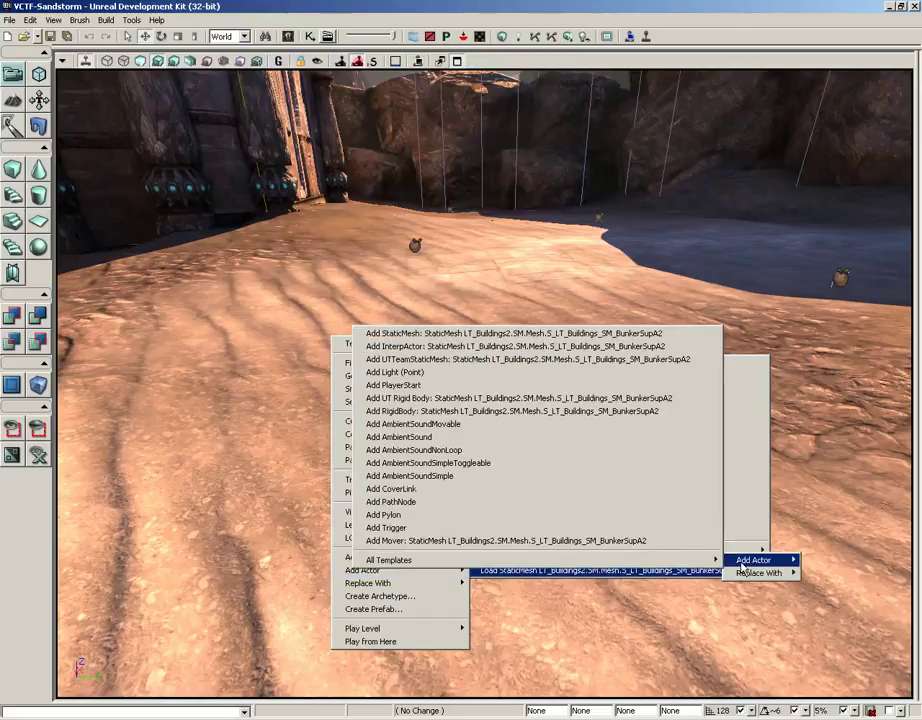
click(376, 334)
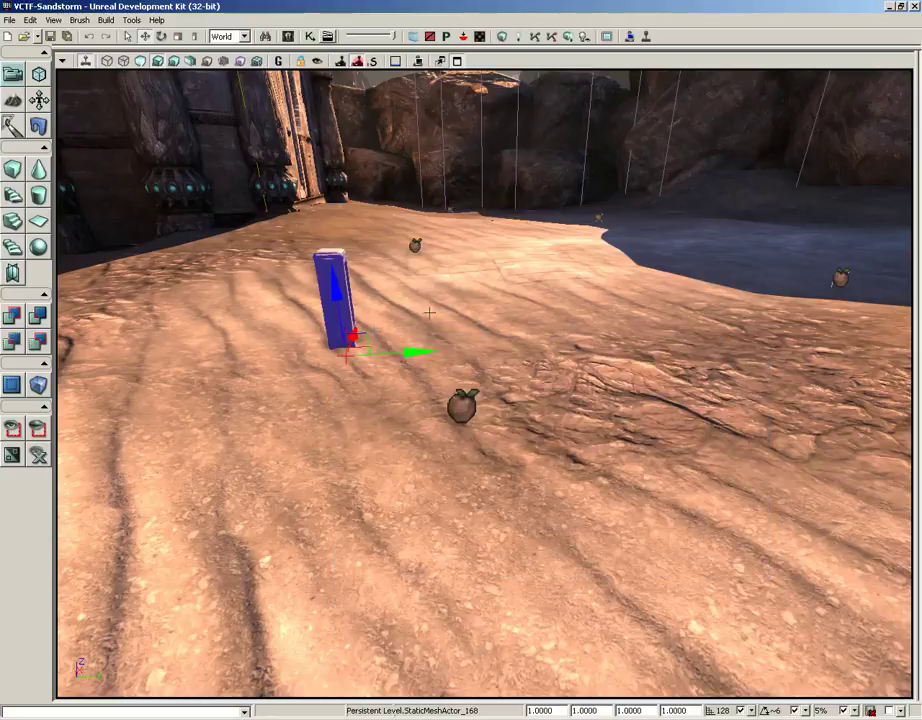
Approach the placed pillar and try moving it along its vertical axis.
drag(428, 313, 371, 83)
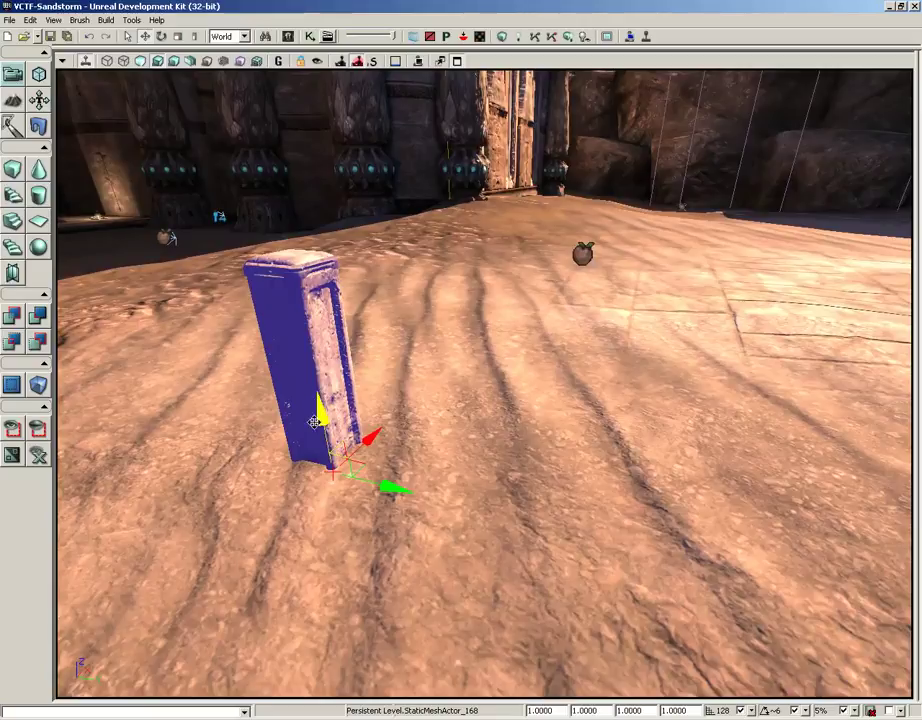
drag(313, 383, 298, 367)
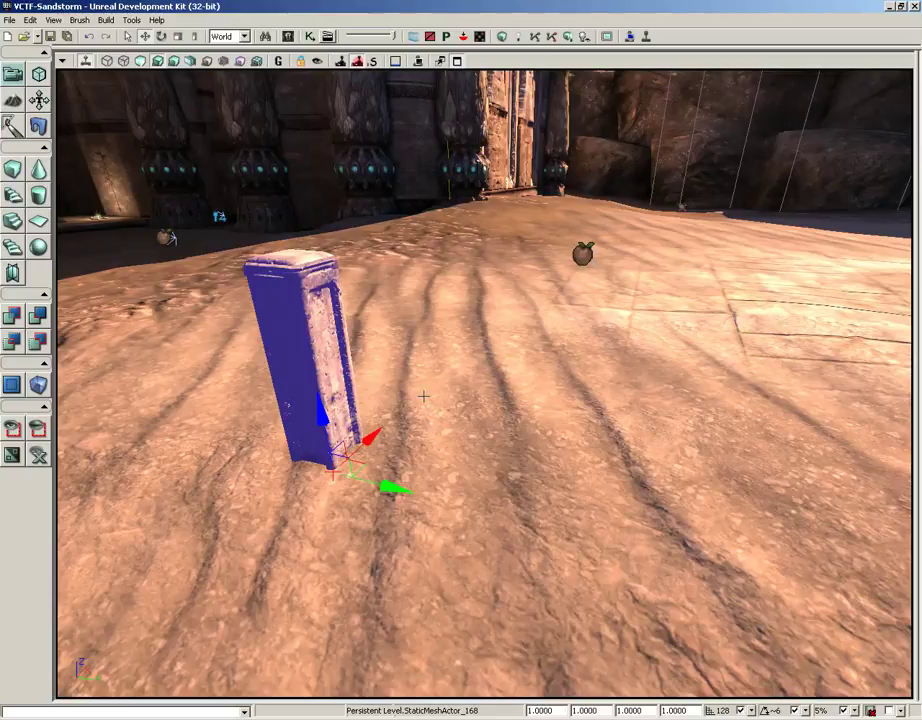
Reopen the Content Browser as a floating window and move it aside to uncover the sand in the viewport.
click(289, 39)
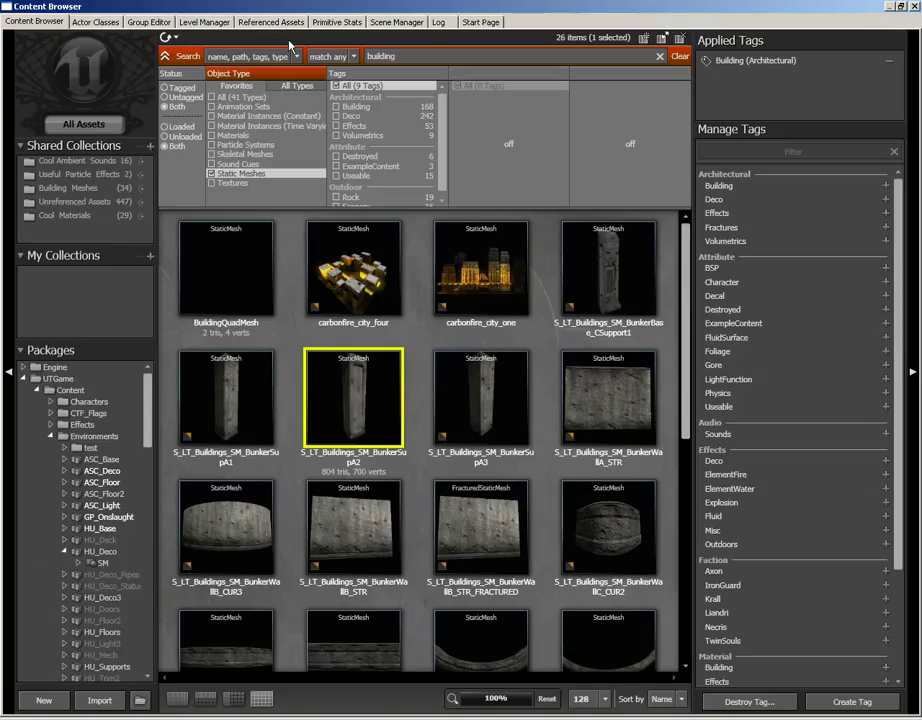
click(901, 7)
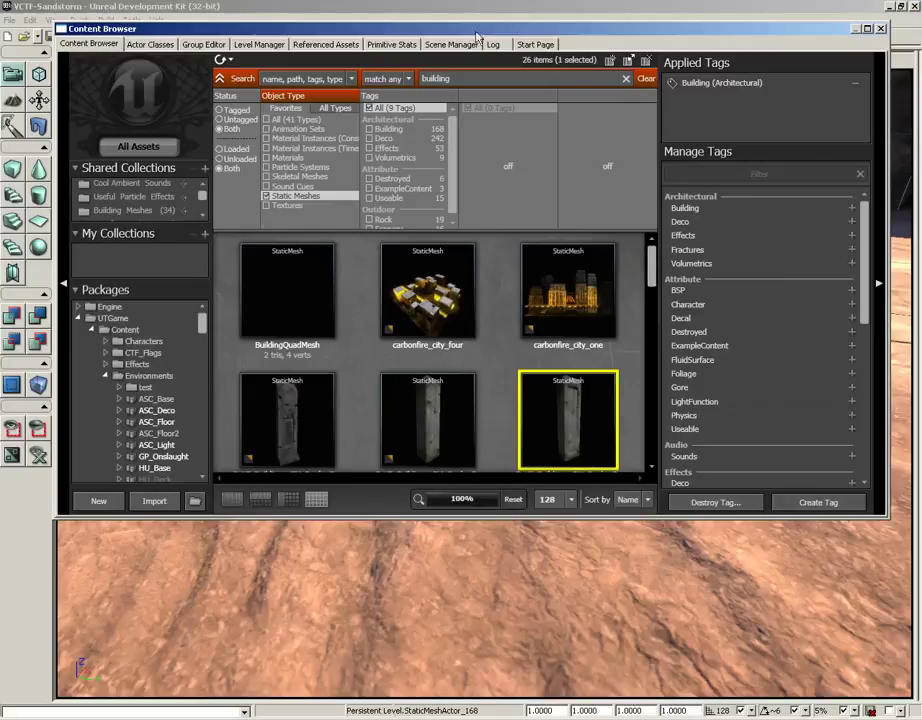
drag(460, 35, 2, 7)
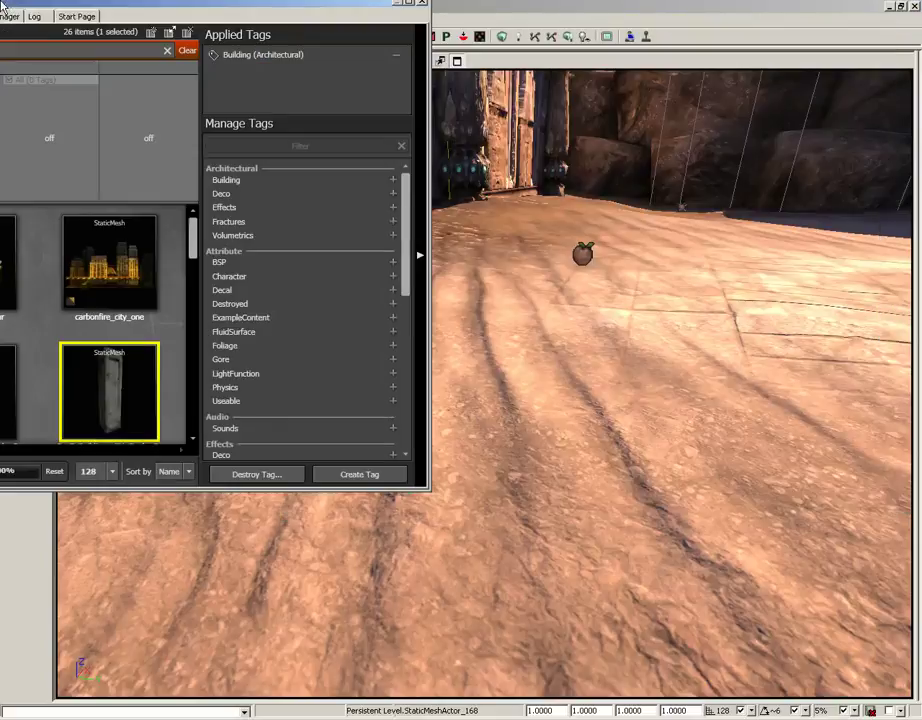
drag(222, 10, 211, 10)
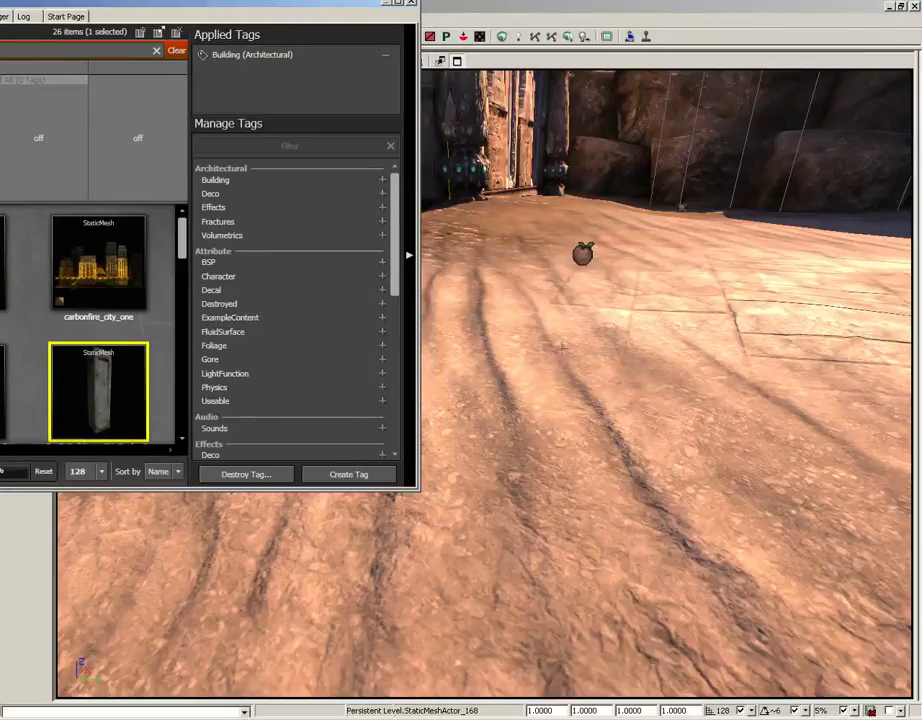
Place two more S_LT_Buildings_SM_BunkerSupA2 pillars on the sand directly from the Content Browser.
right_drag(598, 331, 603, 332)
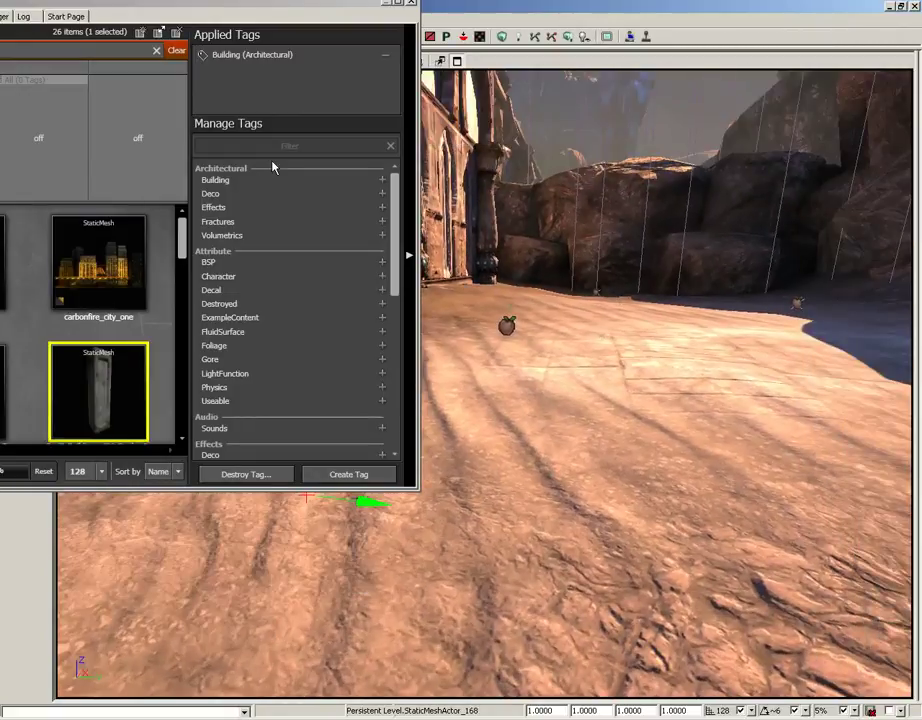
mouse_move(131, 379)
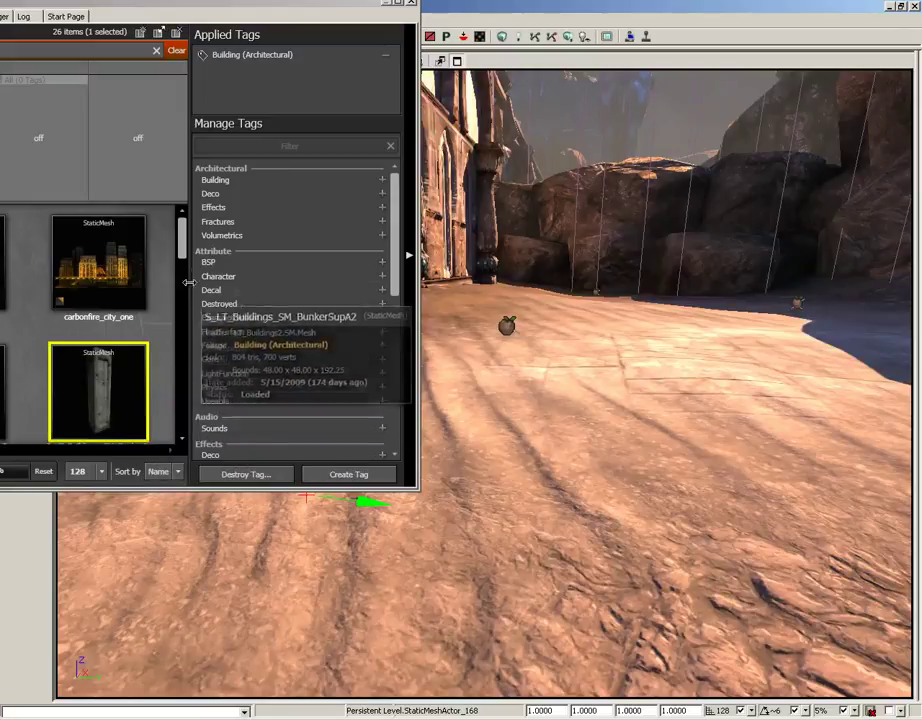
scroll(155, 323, down, 1)
scroll(155, 323, down, 2)
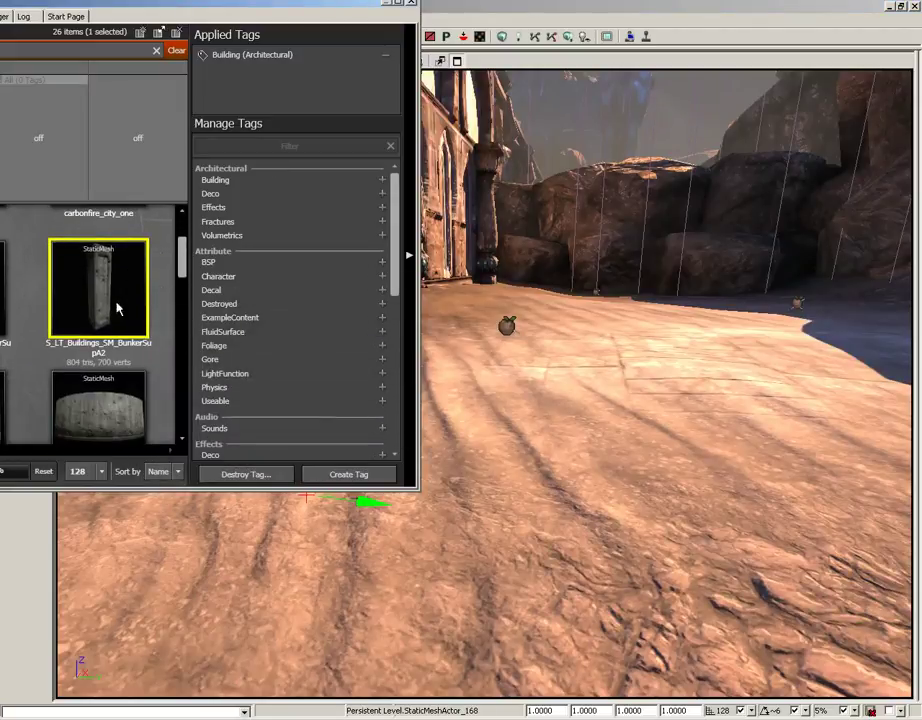
mouse_move(86, 264)
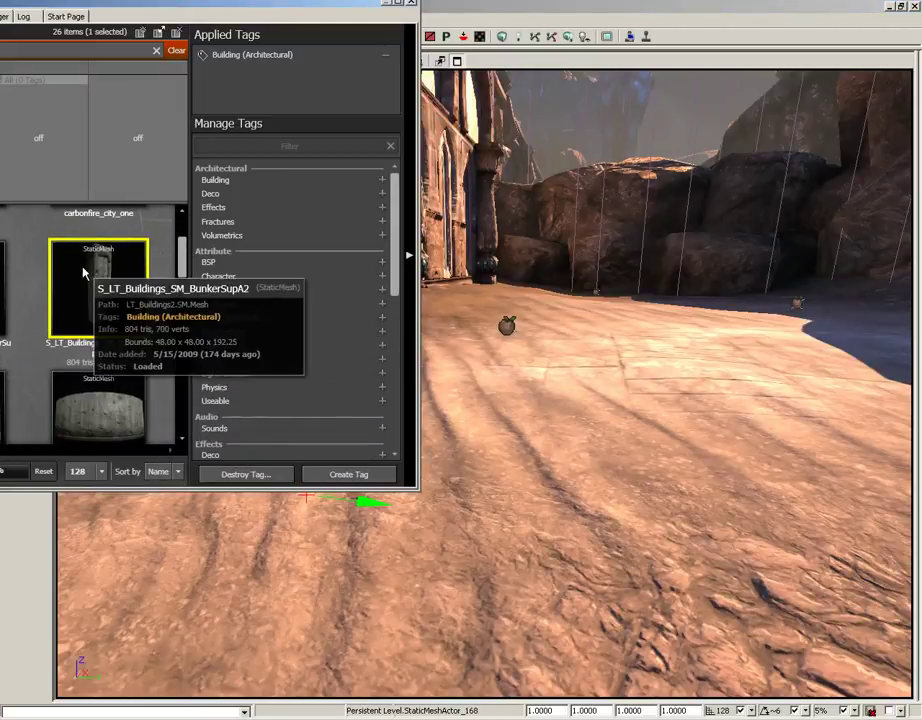
click(663, 432)
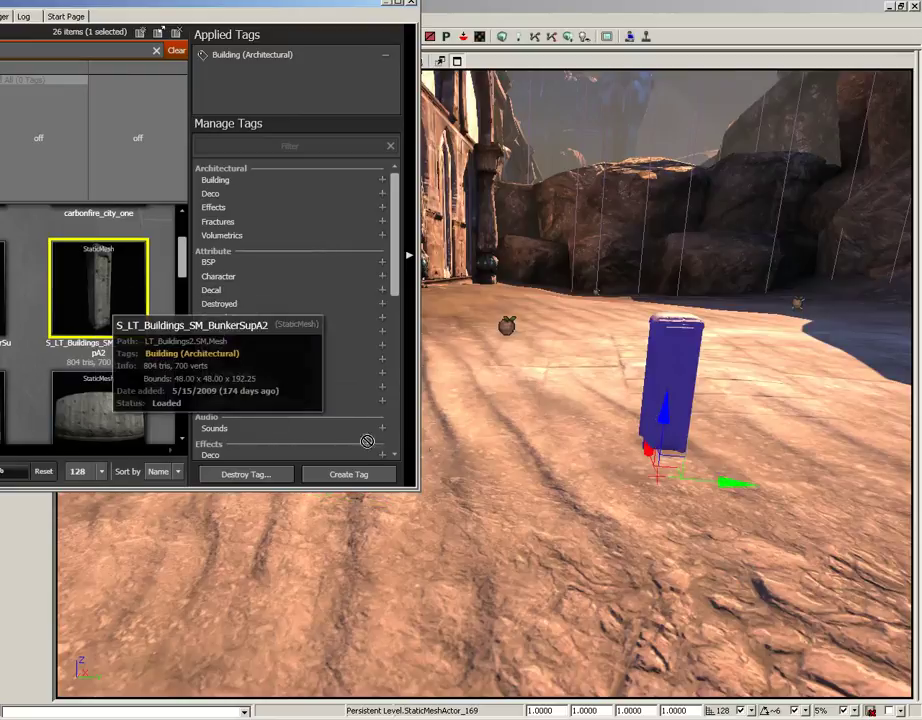
click(545, 405)
Place the curved wall S_LT_Buildings_SM_BunkerWallB_CUR3 on the sand beside the pillars and view the arrangement from above.
click(95, 423)
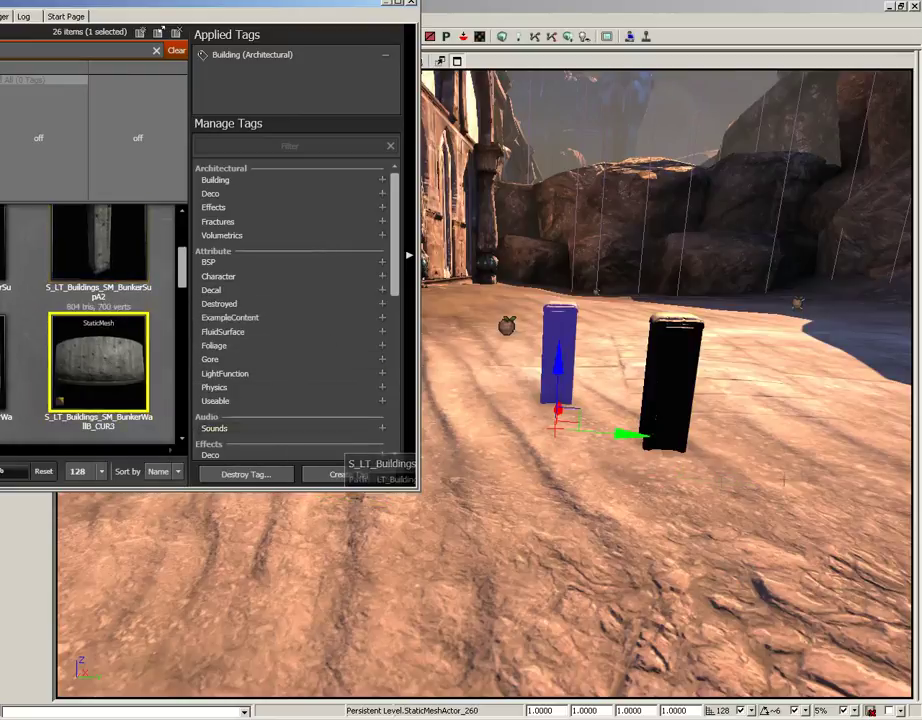
drag(134, 319, 800, 478)
middle_drag(643, 445, 660, 232)
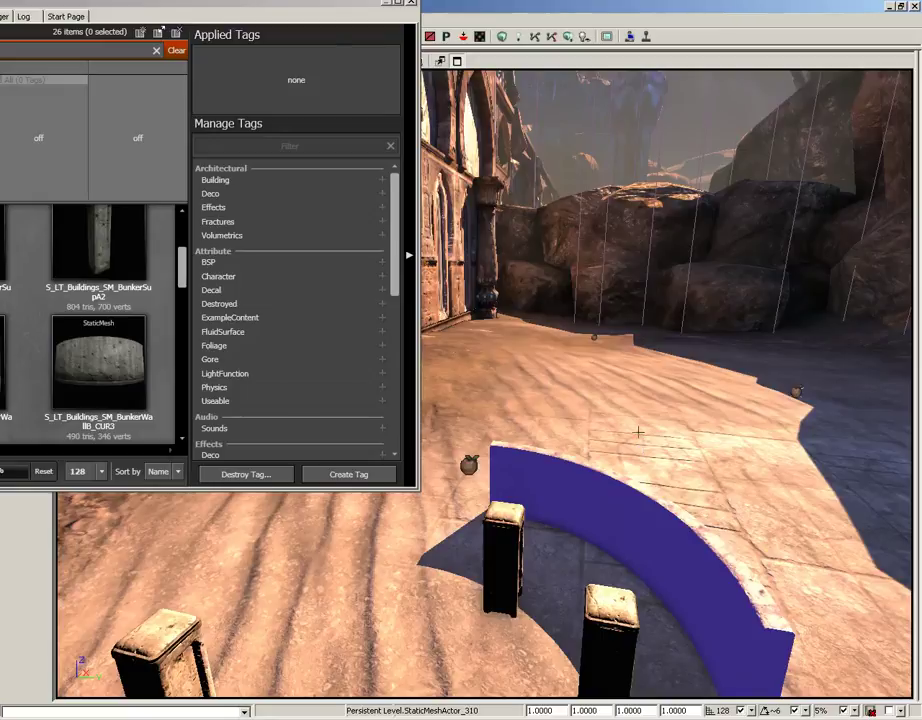
Move the Content Browser window fully back on screen and maximize it.
drag(226, 7, 700, 70)
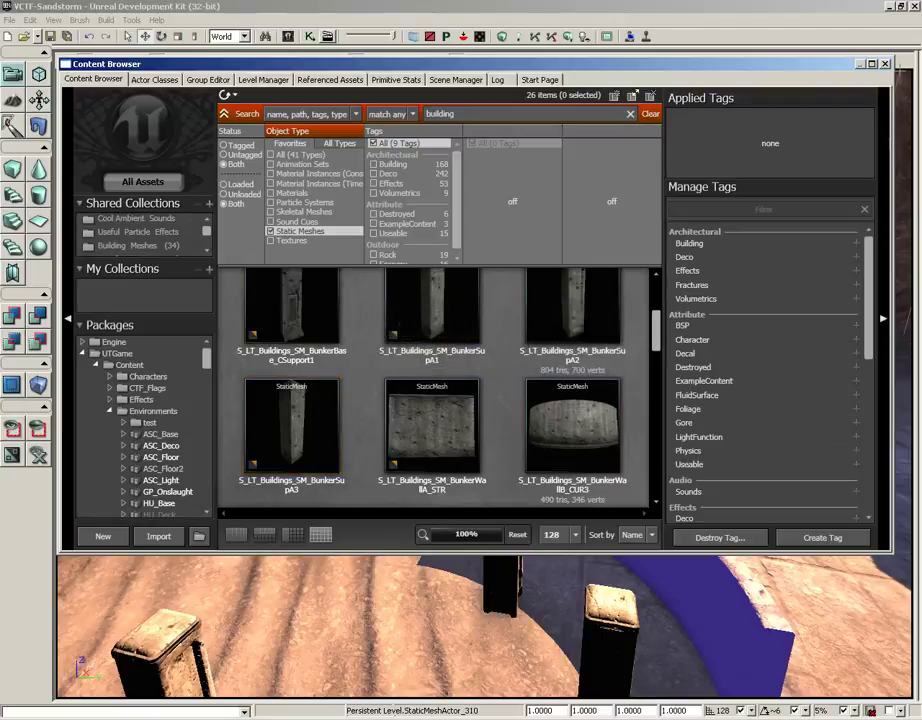
click(871, 63)
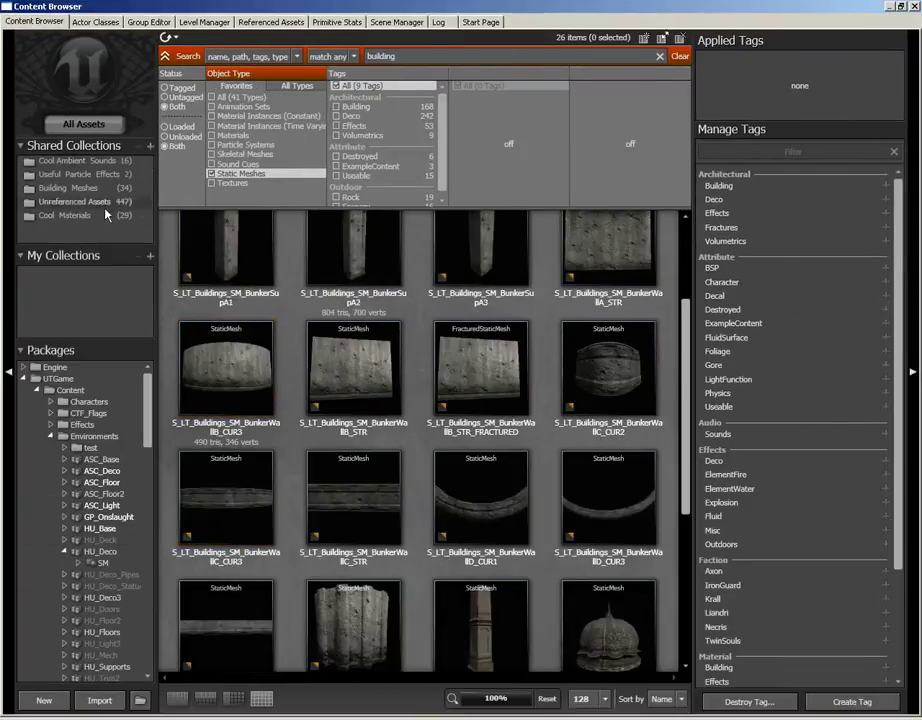